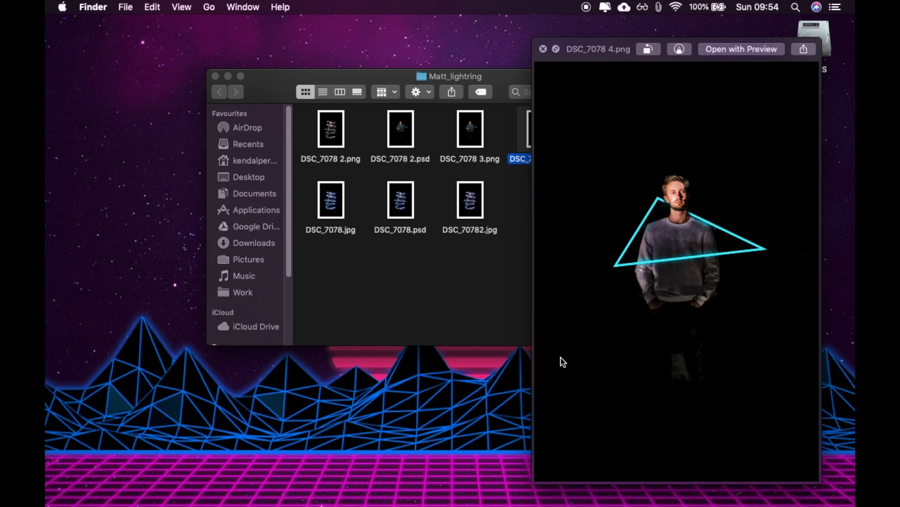
# Close the image preview, duplicate DSC_7078 2.psd in the Matt_lightring folder, and open the copy in Photoshop.
pyautogui.press('space')
pyautogui.moveTo(401, 130); pyautogui.dragTo(551, 235)
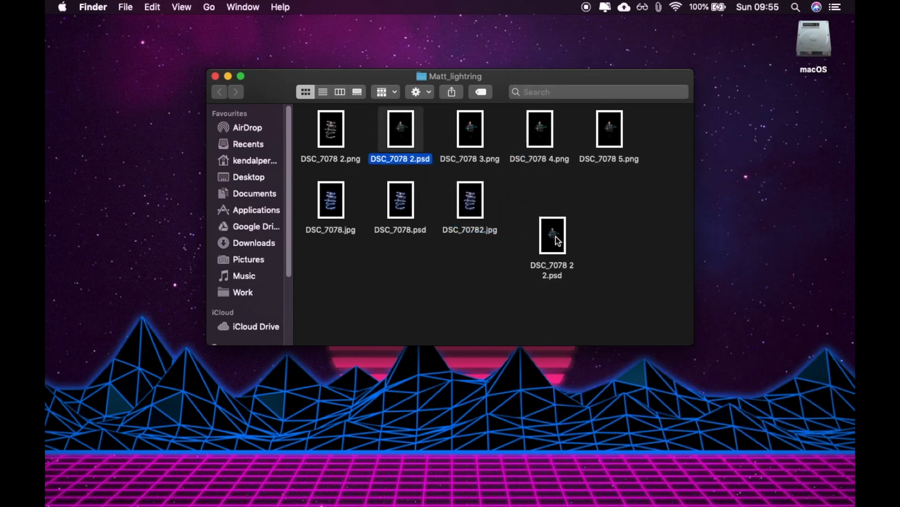
pyautogui.doubleClick(548, 232)
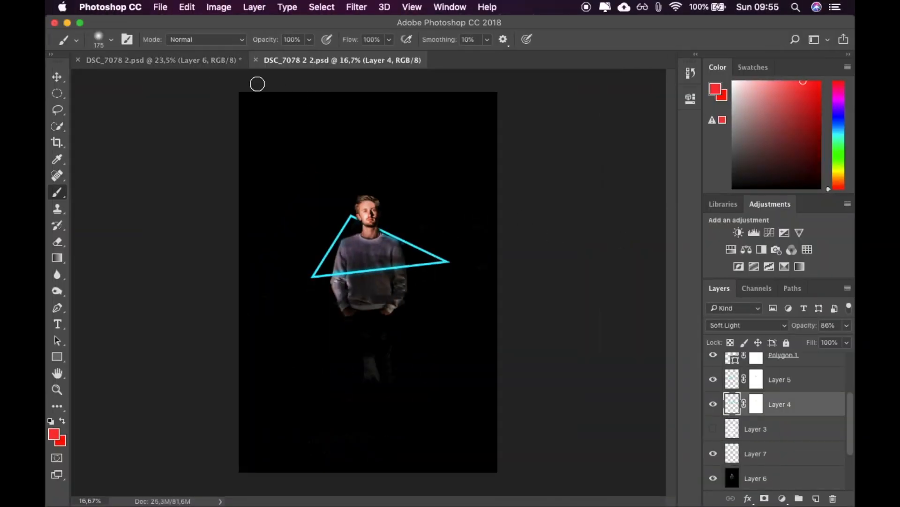
# In the copied document DSC_7078 2 2.psd, delete Layer 7 and every layer above it, keeping Layer 6.
pyautogui.click(221, 65)
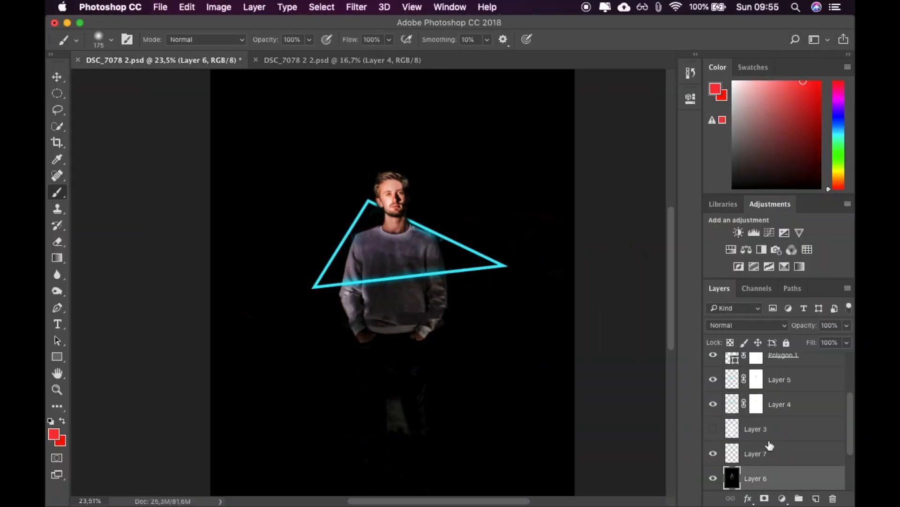
pyautogui.scroll(-3, 744, 446)
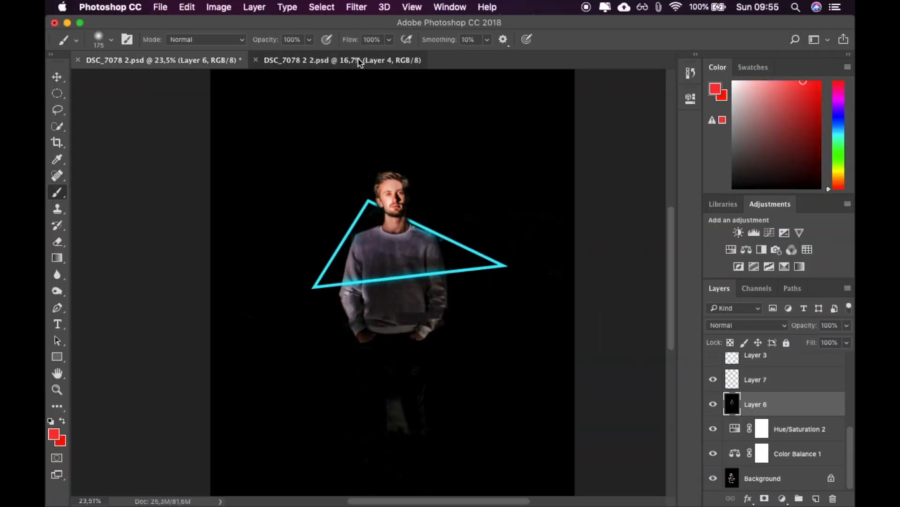
pyautogui.click(359, 61)
pyautogui.scroll(-2, 769, 421)
pyautogui.scroll(4, 777, 435)
pyautogui.click(778, 432)
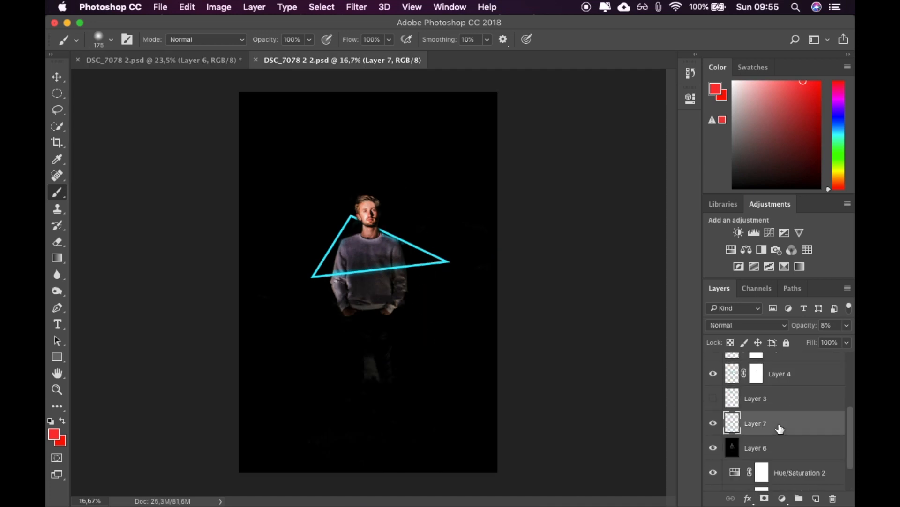
pyautogui.scroll(3, 780, 428)
pyautogui.keyDown('shift'); pyautogui.click(807, 375); pyautogui.keyUp('shift')
pyautogui.press('Delete')
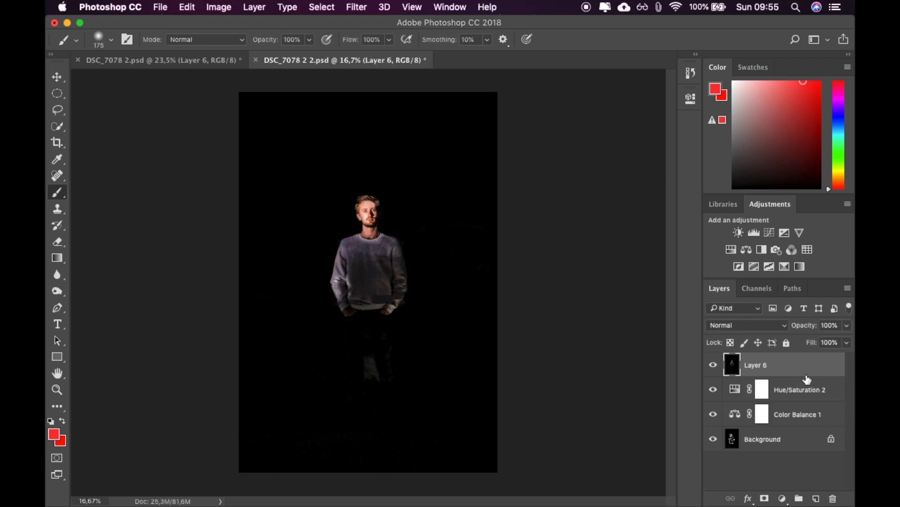
# Delete the Hue/Saturation 2 and Color Balance 1 adjustment layers and the unlocked background layer, leaving only Layer 6.
pyautogui.click(806, 393)
pyautogui.press('Delete')
pyautogui.press('Delete')
pyautogui.click(832, 389)
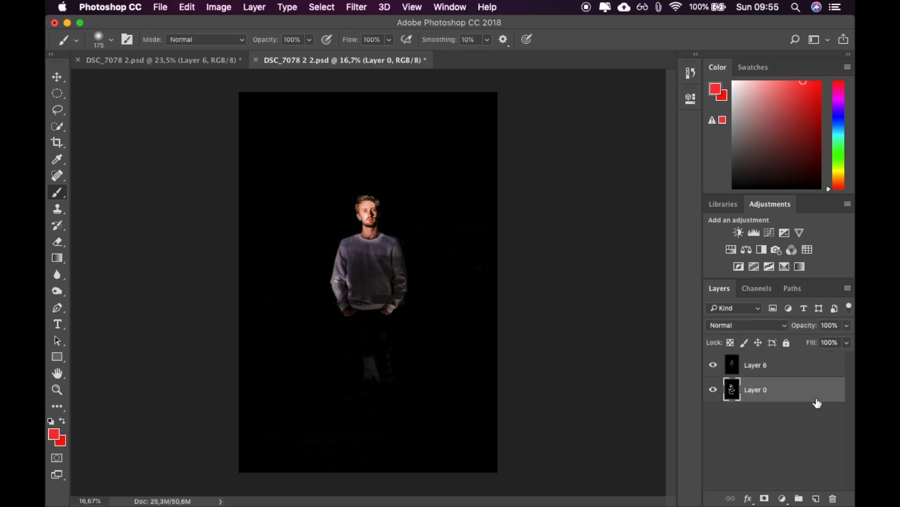
pyautogui.press('Delete')
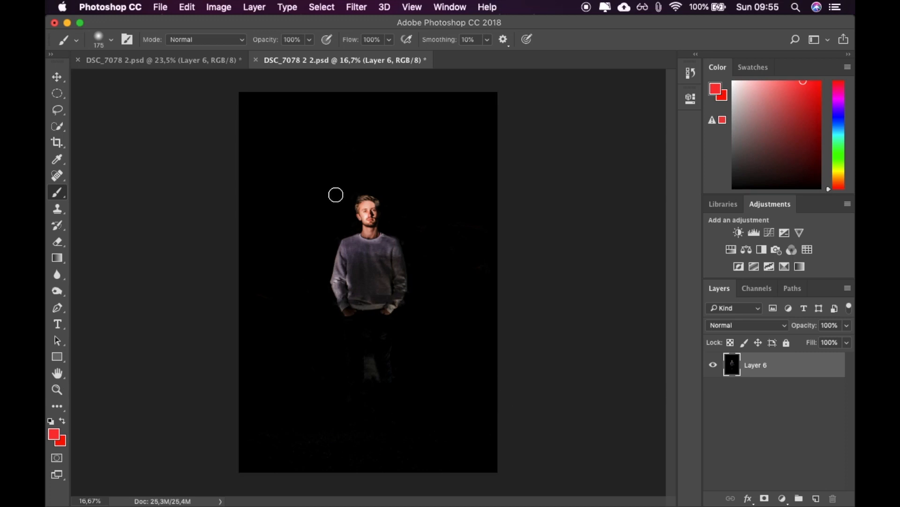
pyautogui.scroll(3, 336, 194)
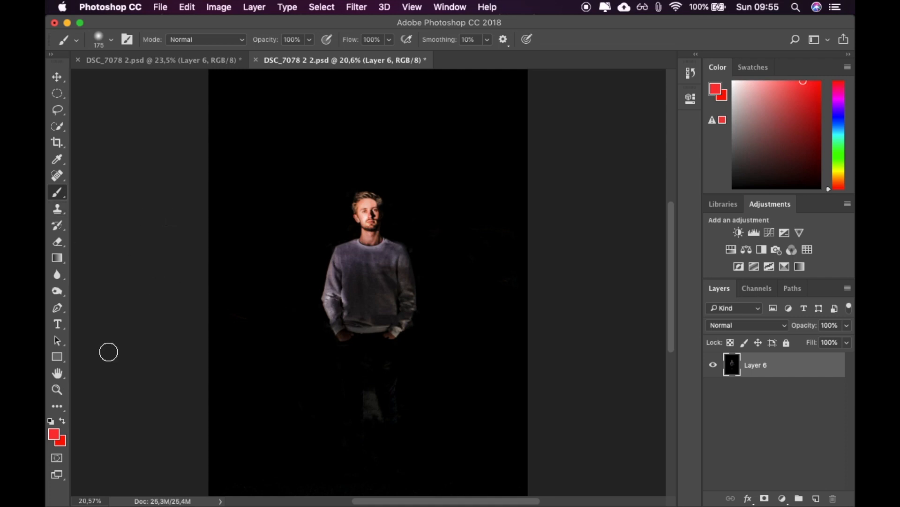
pyautogui.click(57, 358)
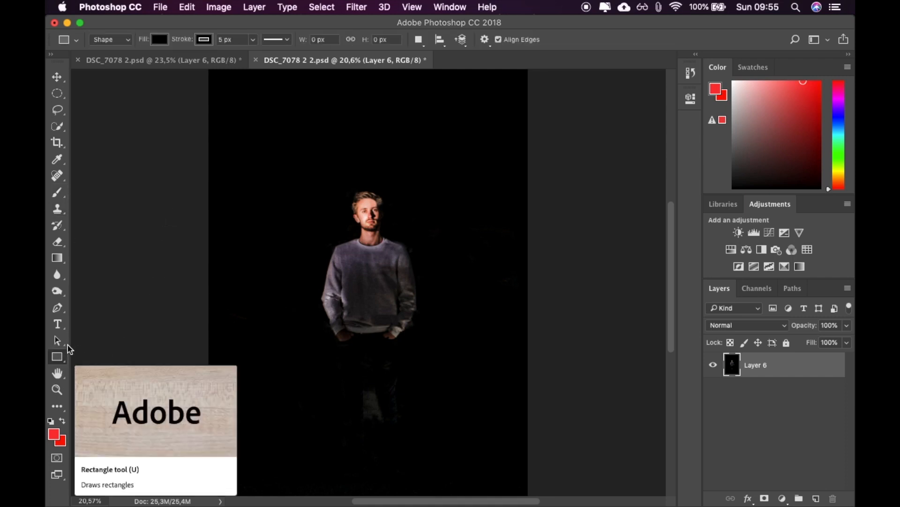
pyautogui.click(107, 304)
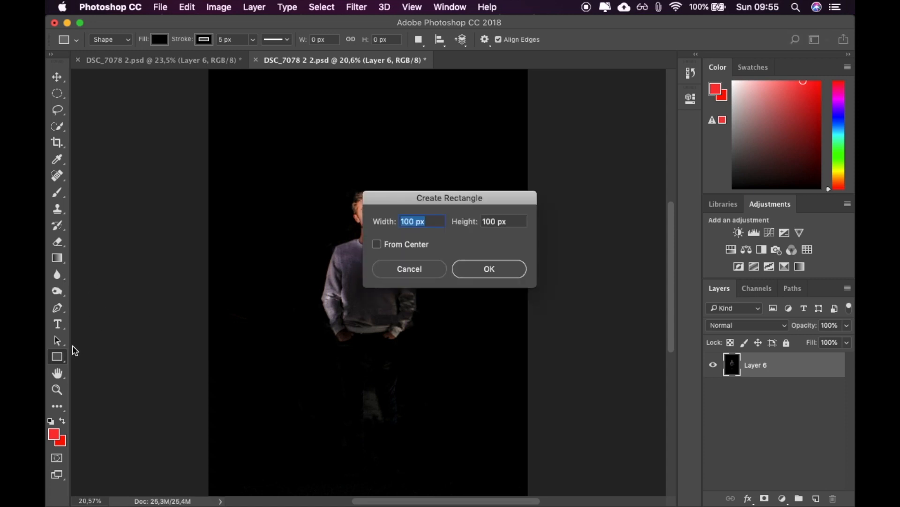
pyautogui.click(391, 268)
# Draw a 66-sided shape about 3016 px across over the man with the Polygon tool.
pyautogui.moveTo(59, 359); pyautogui.dragTo(115, 390)
pyautogui.click(531, 42)
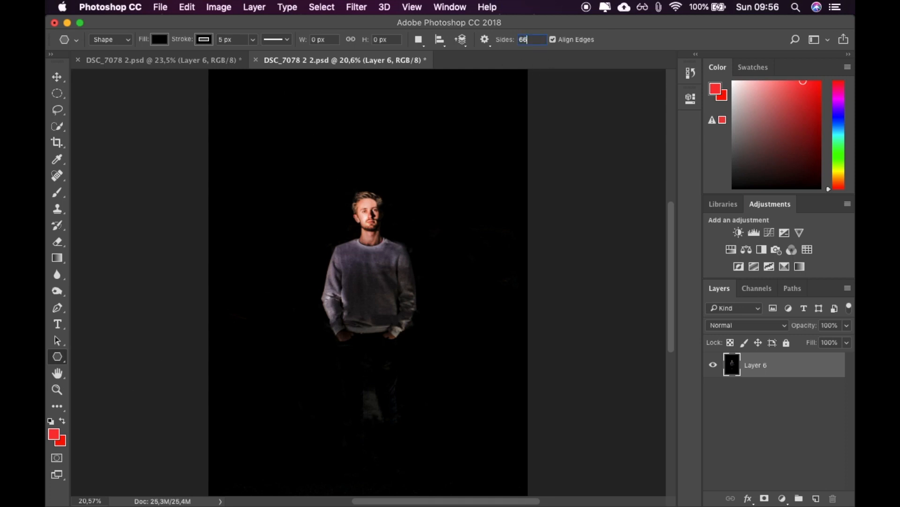
pyautogui.moveTo(348, 192); pyautogui.dragTo(503, 278)
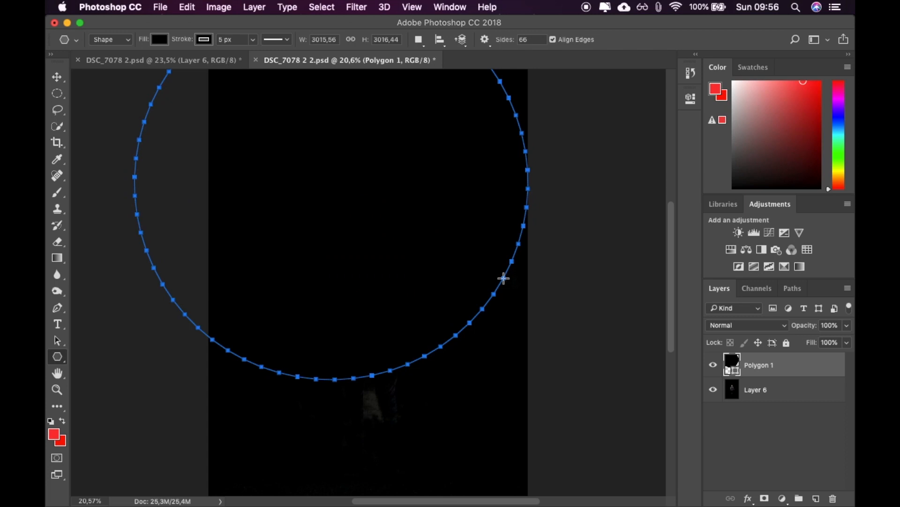
# Try the Polygon tool with 5 sides and undo the test shapes.
pyautogui.click(527, 37)
pyautogui.click(528, 40)
pyautogui.moveTo(408, 170); pyautogui.dragTo(451, 217)
pyautogui.press('super+t')
pyautogui.press('super+z')
pyautogui.press('super+z')
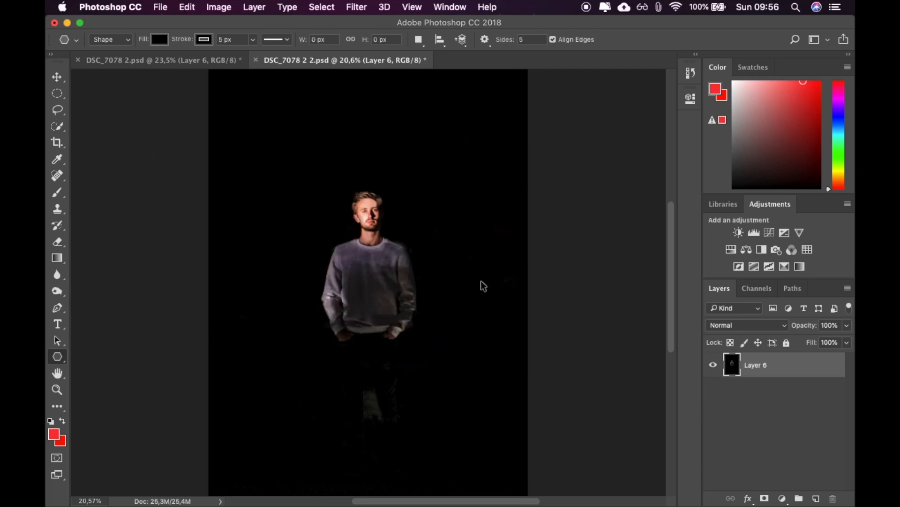
# Set the polygon to 3 sides, draw a triangle about 1622 by 1572 px, and move it over the man.
pyautogui.click(530, 37)
pyautogui.moveTo(314, 189); pyautogui.dragTo(432, 228)
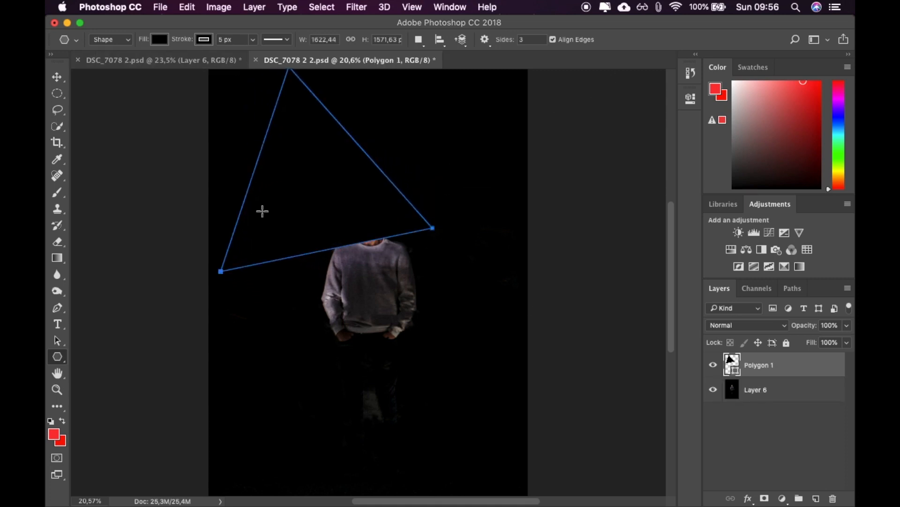
pyautogui.press('v')
pyautogui.scroll(5, 322, 258)
pyautogui.moveTo(411, 325); pyautogui.dragTo(470, 412)
pyautogui.scroll(-3, 629, 385)
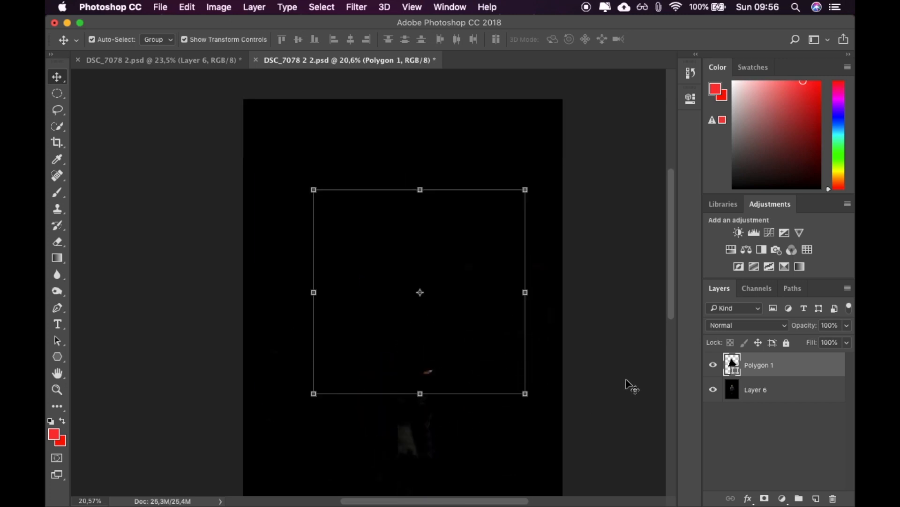
pyautogui.scroll(-3, 631, 386)
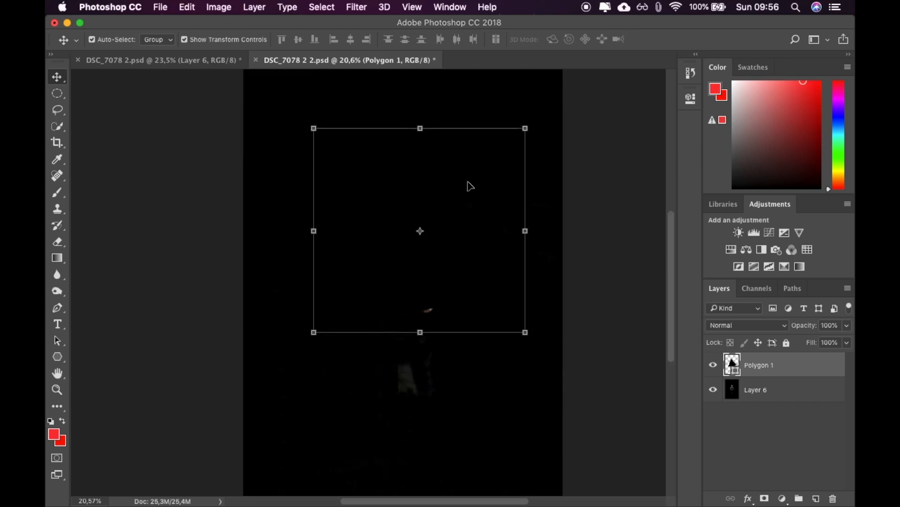
# Delete the black triangle's shape layer and undo the accidental move of Layer 6.
pyautogui.click(692, 100)
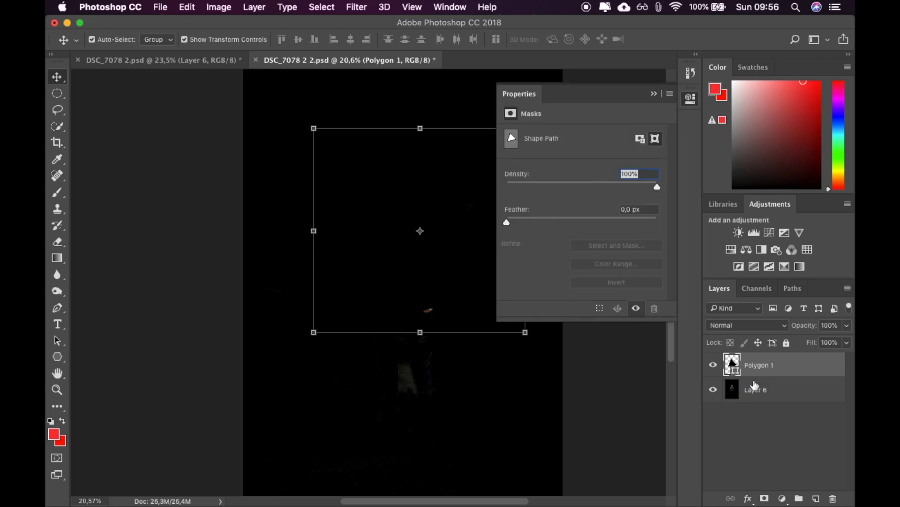
pyautogui.click(692, 101)
pyautogui.press('Delete')
pyautogui.moveTo(307, 153); pyautogui.dragTo(424, 227)
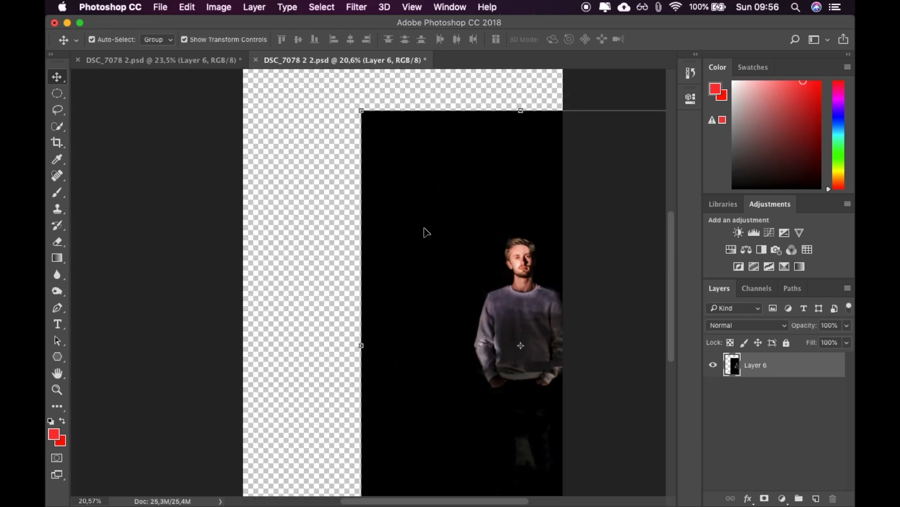
pyautogui.press('super+z')
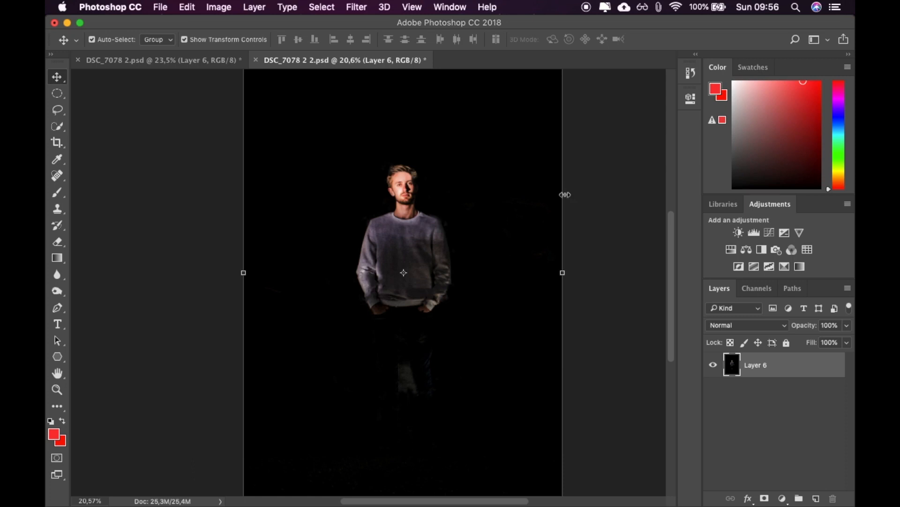
pyautogui.click(188, 7)
pyautogui.click(195, 8)
# Draw a three-sided polygon about 1427 by 1403 px with no fill and a red stroke, partly over the man.
pyautogui.click(65, 356)
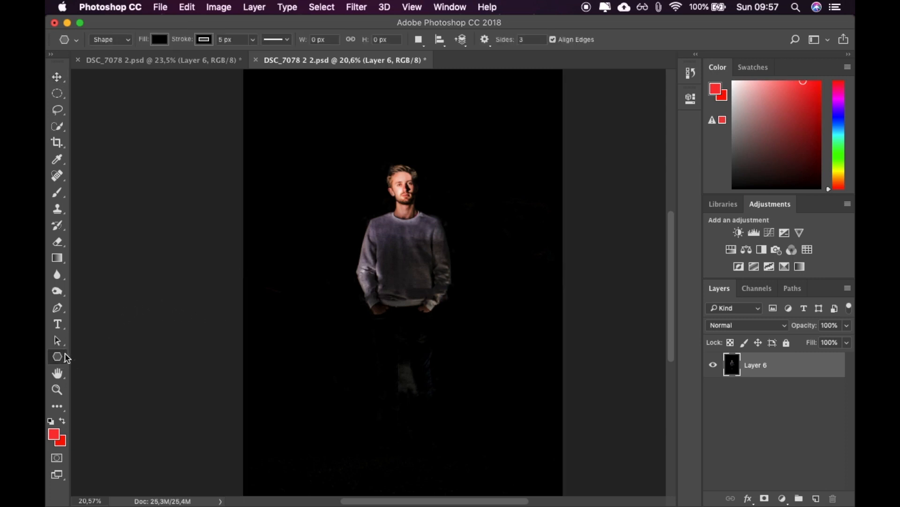
pyautogui.click(160, 40)
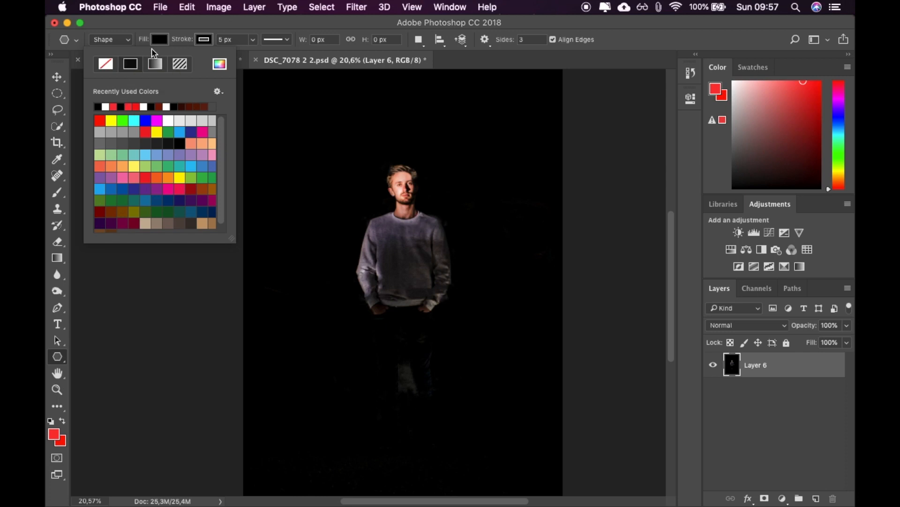
pyautogui.click(106, 64)
pyautogui.click(204, 40)
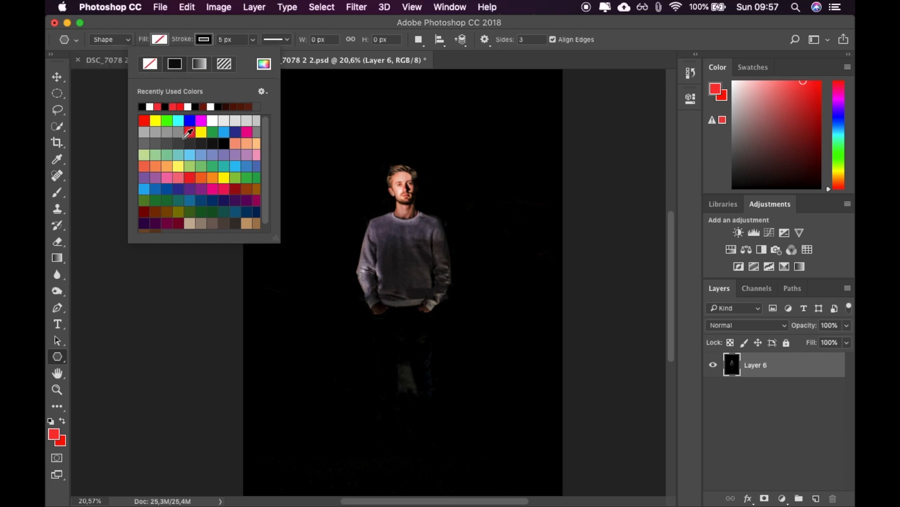
pyautogui.click(144, 120)
pyautogui.moveTo(338, 197); pyautogui.dragTo(443, 228)
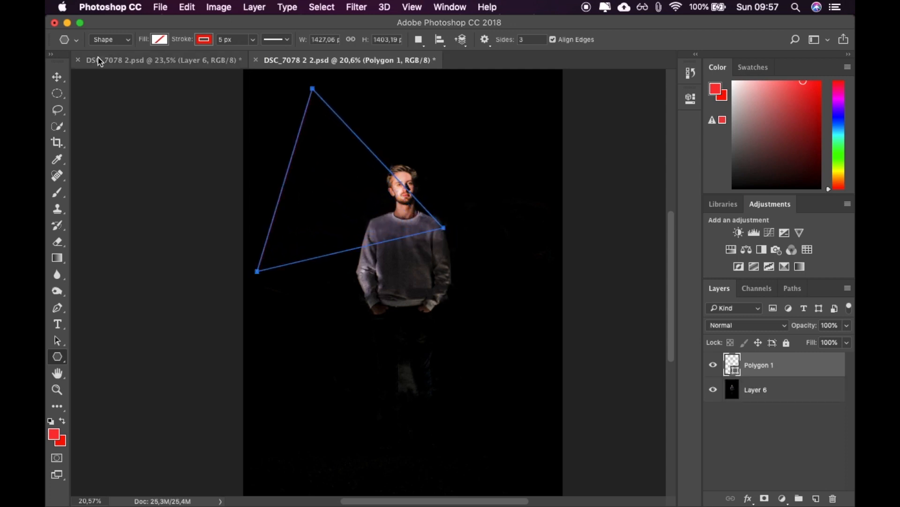
pyautogui.click(63, 82)
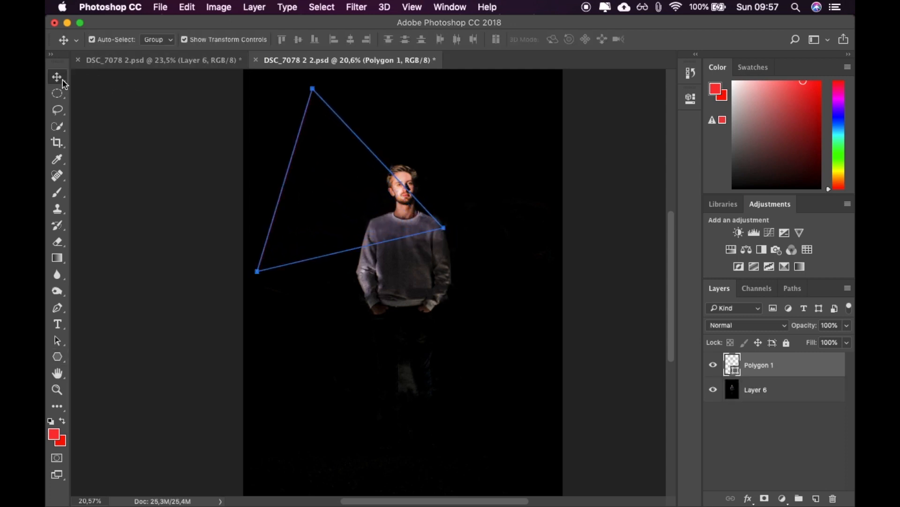
pyautogui.moveTo(425, 202); pyautogui.dragTo(466, 219)
pyautogui.press('super+z')
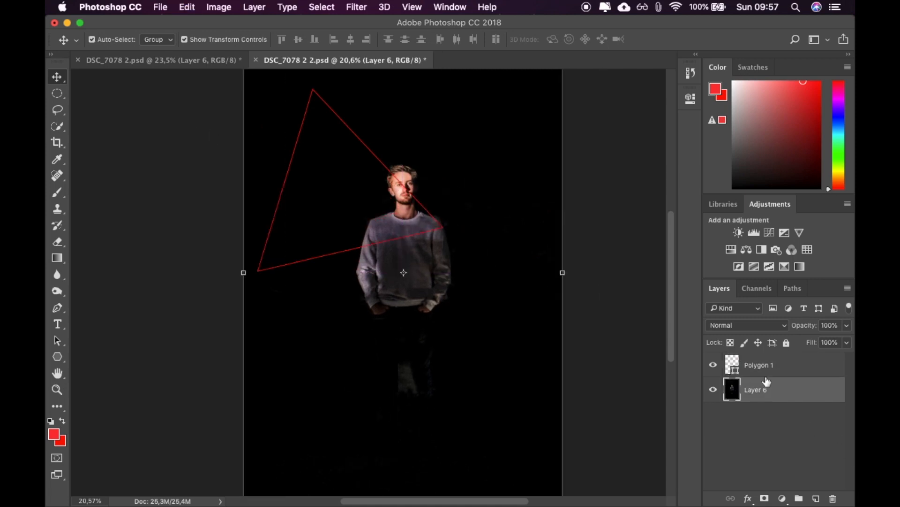
pyautogui.click(758, 364)
pyautogui.moveTo(393, 176); pyautogui.dragTo(430, 197)
pyautogui.press('super+z')
# Move the red triangle onto the man and flatten it to about 15.8 cm wide and 7.2 cm high.
pyautogui.click(762, 366)
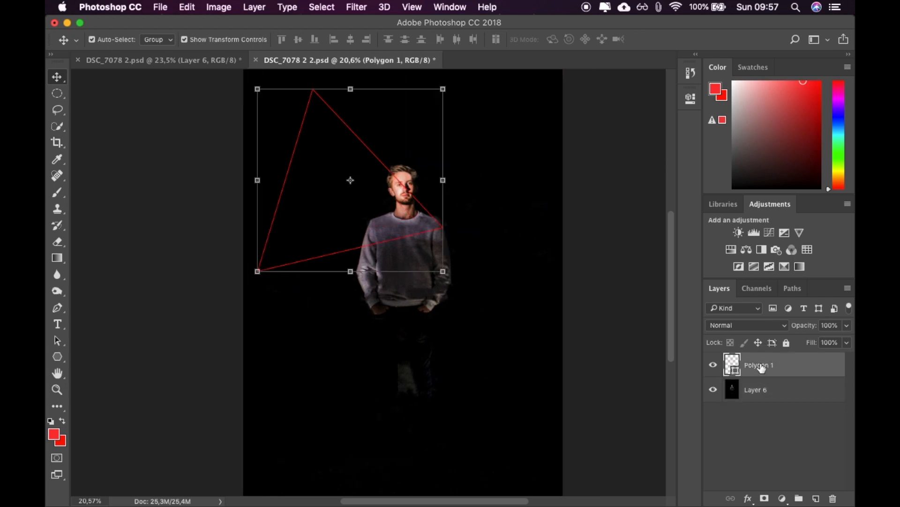
pyautogui.moveTo(444, 231); pyautogui.dragTo(513, 262)
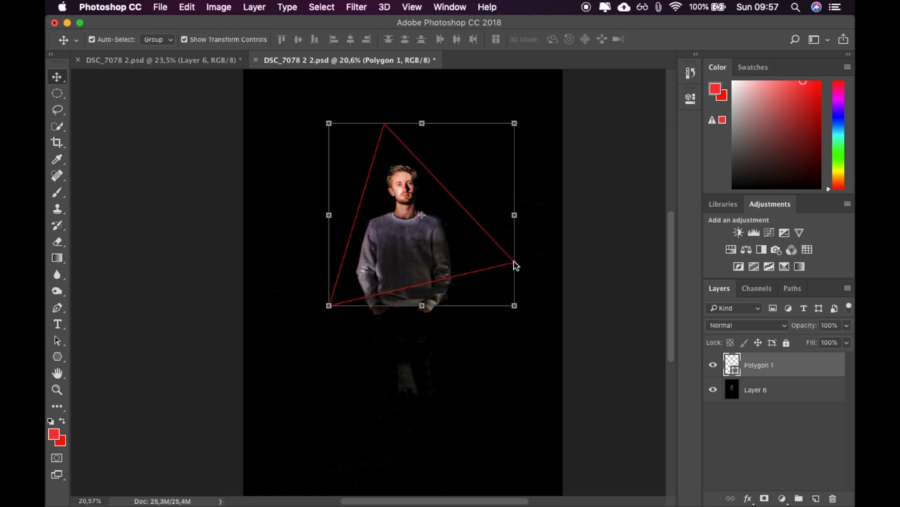
pyautogui.moveTo(515, 306); pyautogui.dragTo(523, 211)
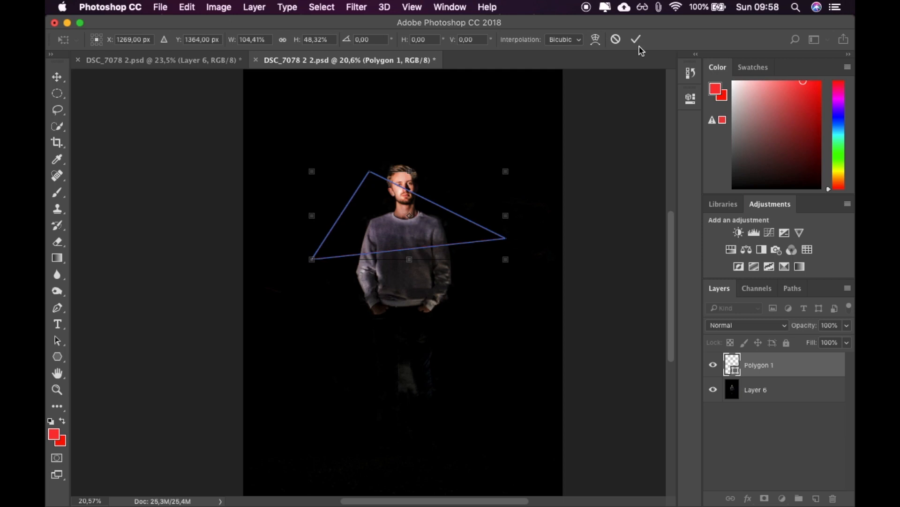
pyautogui.click(637, 41)
pyautogui.moveTo(534, 505)
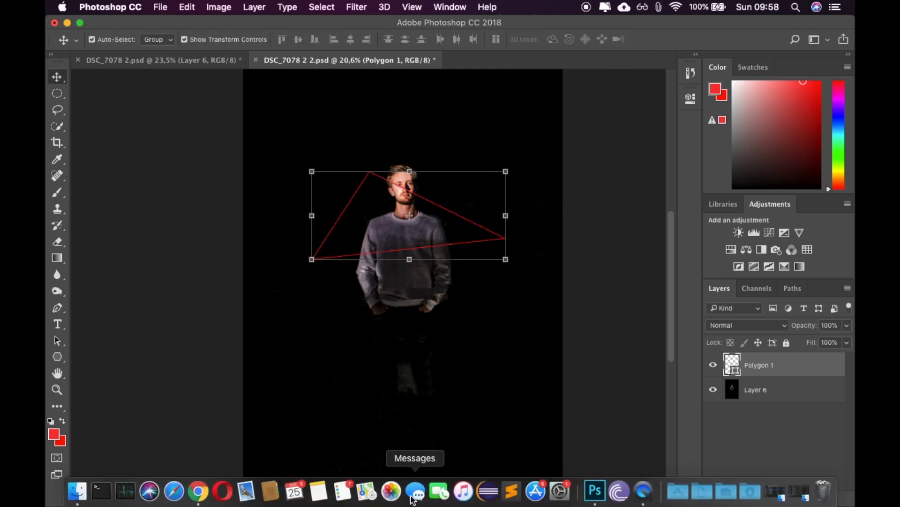
pyautogui.click(199, 492)
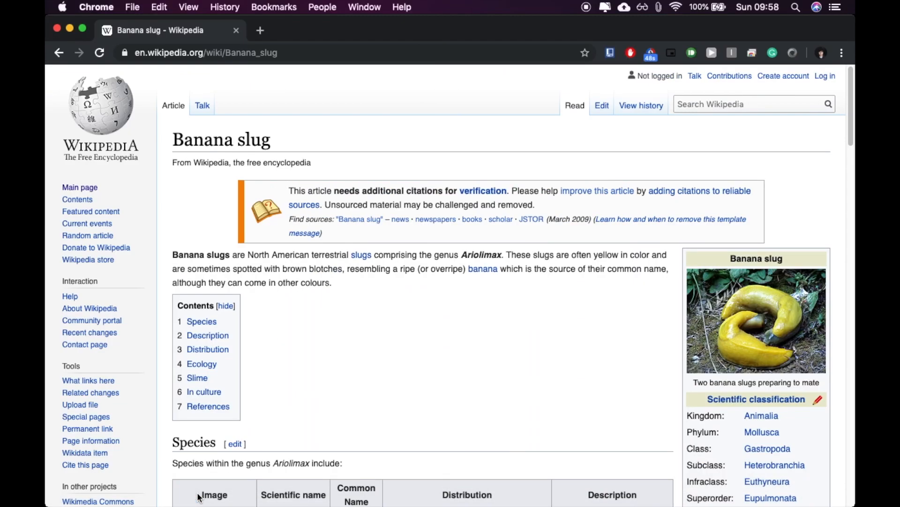
pyautogui.press('super+q')
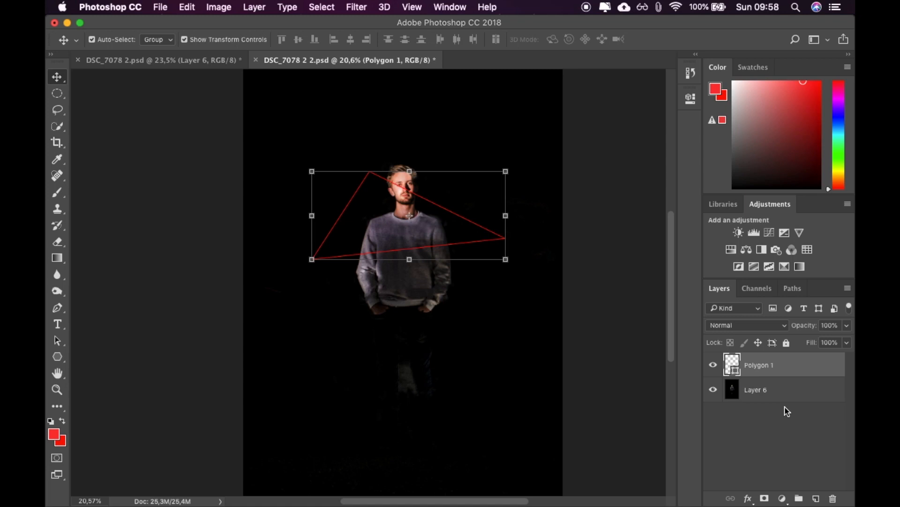
# Add a layer mask to the Polygon 1 layer and make the shape active instead of its mask.
pyautogui.click(766, 498)
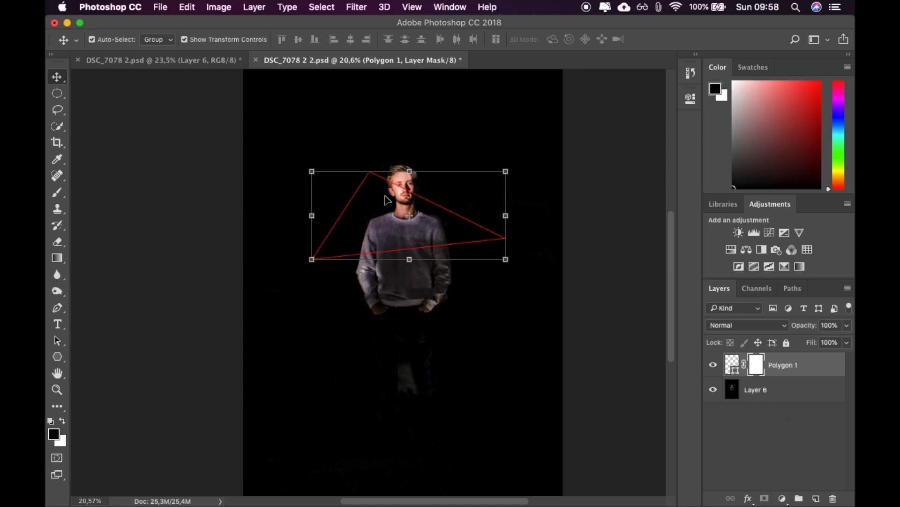
pyautogui.scroll(3, 386, 200)
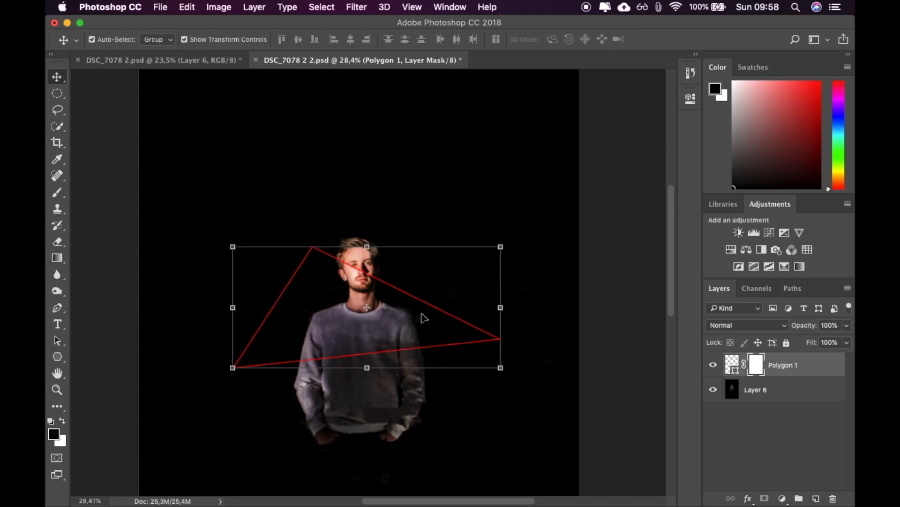
pyautogui.click(734, 364)
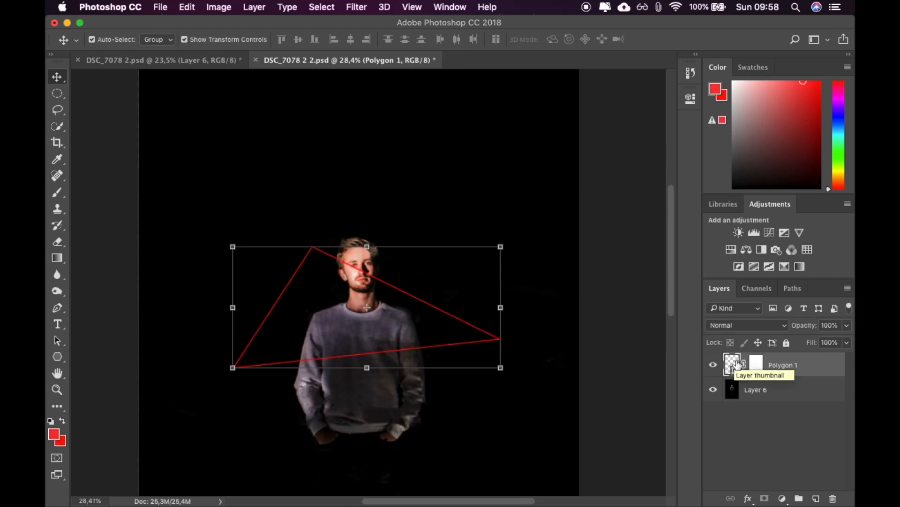
# Paint black with a 175 px brush on the Polygon 1 mask to hide the triangle's line across the man's face.
pyautogui.click(760, 365)
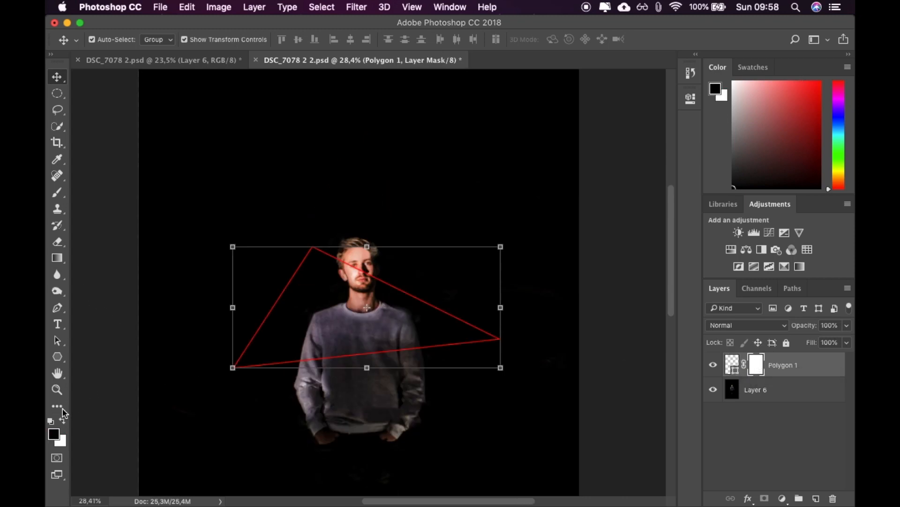
pyautogui.click(58, 196)
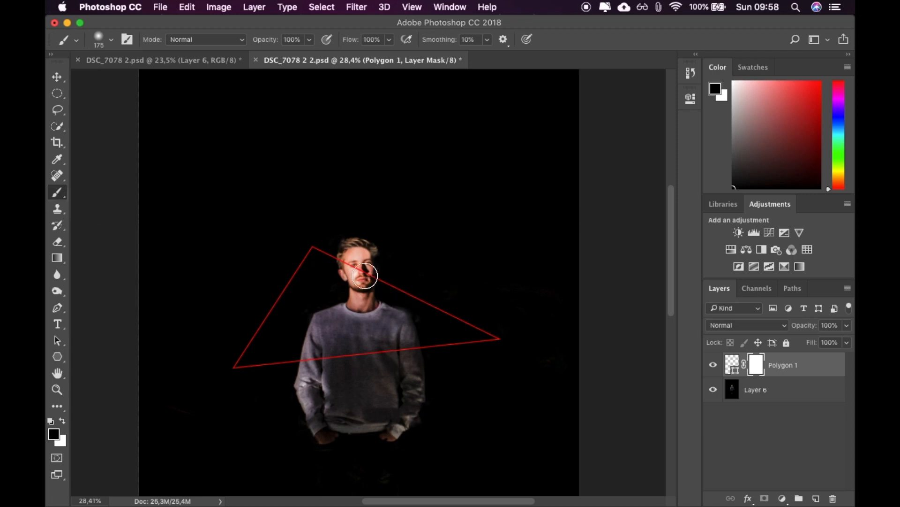
pyautogui.moveTo(375, 281)
pyautogui.mouseDown()
pyautogui.moveTo(338, 257)
pyautogui.moveTo(352, 272)
pyautogui.mouseUp()
pyautogui.doubleClick(757, 365)
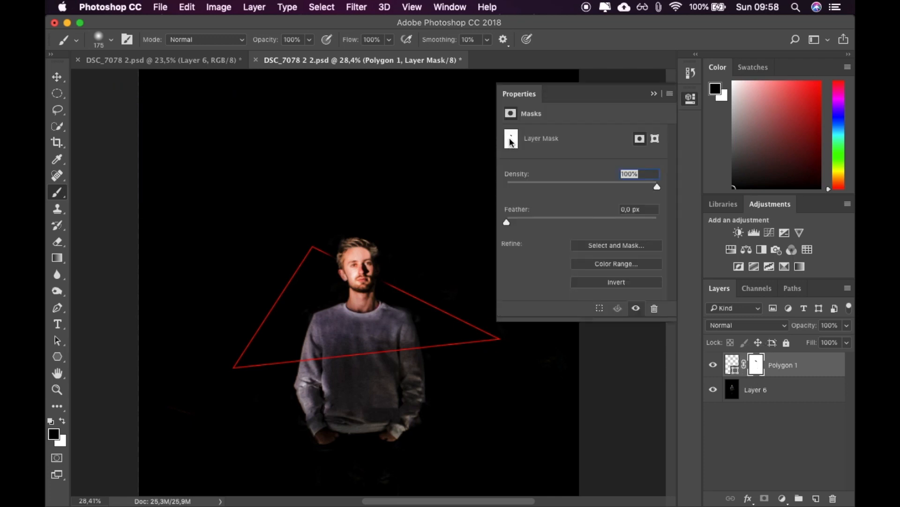
pyautogui.click(691, 100)
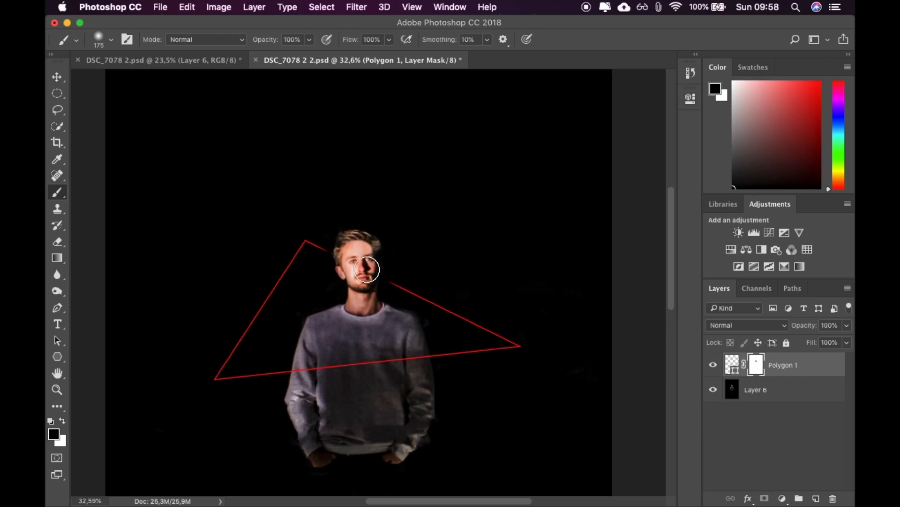
pyautogui.click(462, 354)
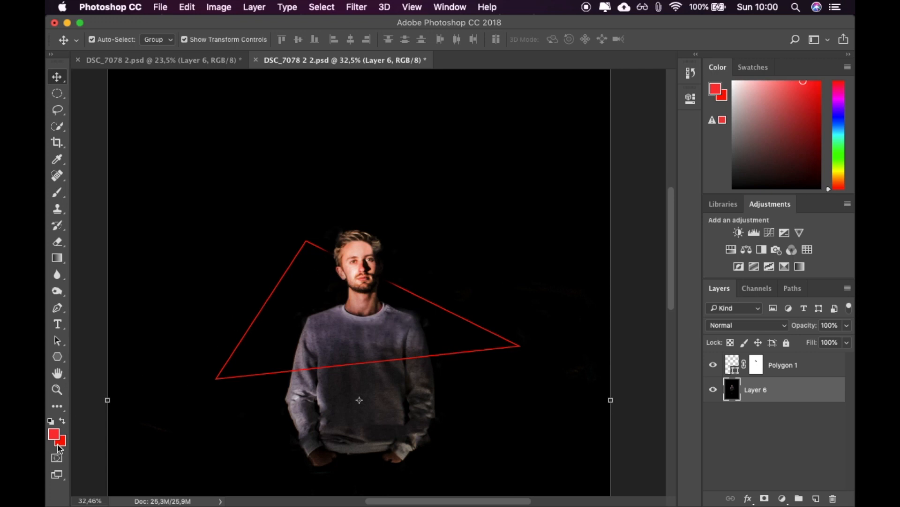
# Paint white on the Polygon 1 mask to restore the triangle's line close to both sides of the man's head.
pyautogui.click(757, 370)
pyautogui.press('x')
pyautogui.press('x')
pyautogui.press('x')
pyautogui.press('x')
pyautogui.press('x')
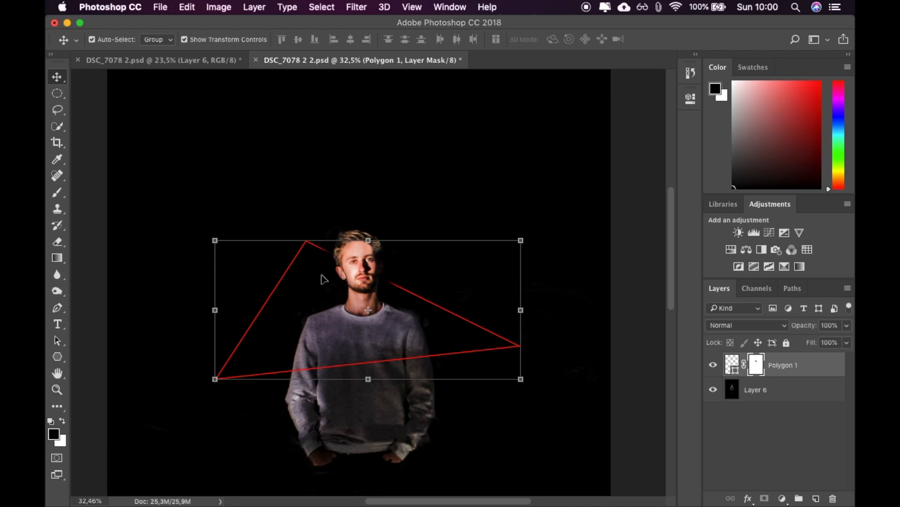
pyautogui.click(57, 192)
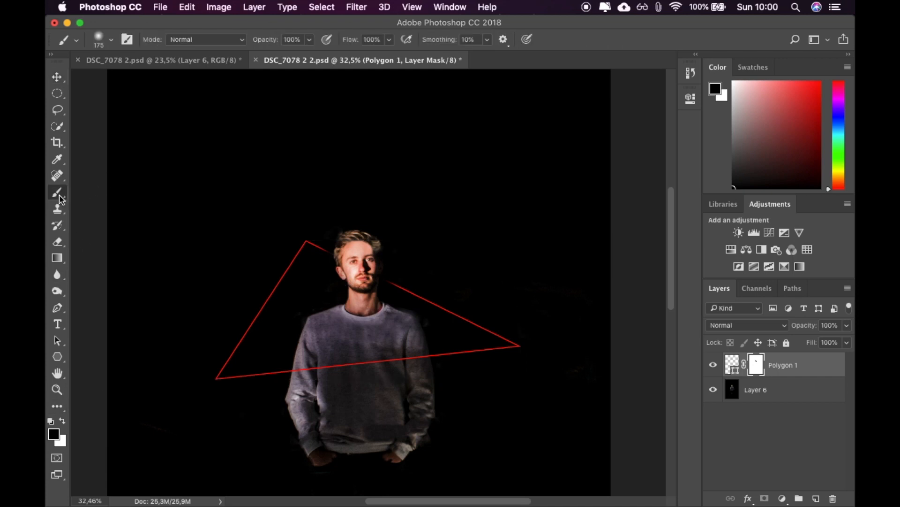
pyautogui.moveTo(316, 250); pyautogui.dragTo(308, 253)
pyautogui.press('x')
pyautogui.click(313, 250)
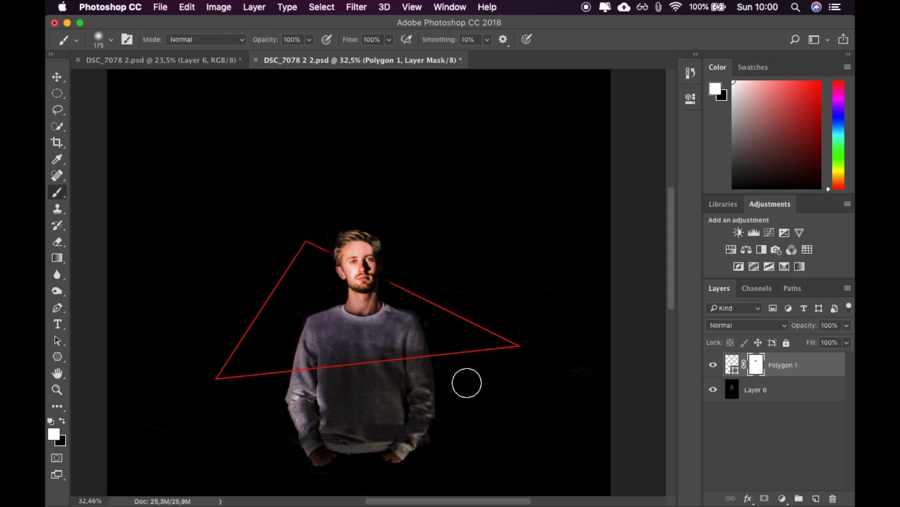
# Scale the red triangle down in both directions, keeping it around the man's head and chest.
pyautogui.click(57, 77)
pyautogui.moveTo(376, 384); pyautogui.dragTo(374, 364)
pyautogui.moveTo(520, 365); pyautogui.dragTo(475, 344)
pyautogui.click(57, 77)
pyautogui.click(566, 192)
pyautogui.click(532, 215)
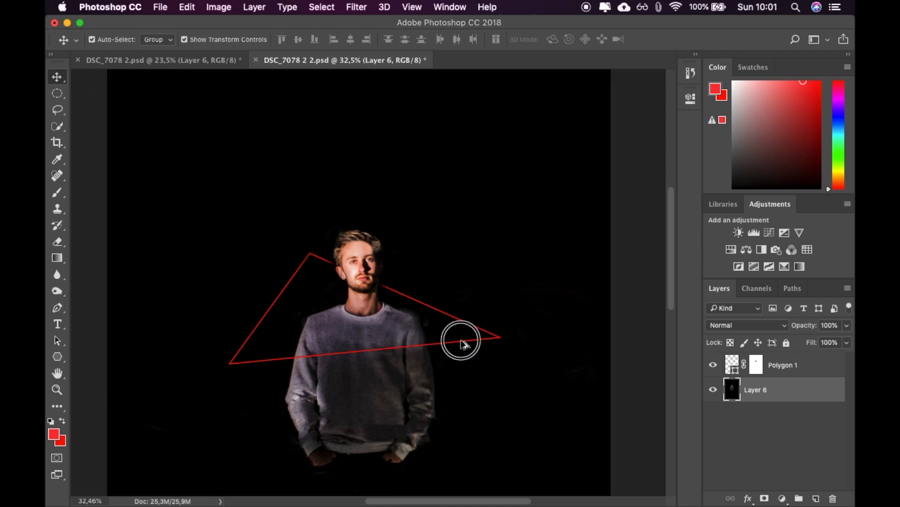
pyautogui.rightClick(469, 344)
pyautogui.click(450, 340)
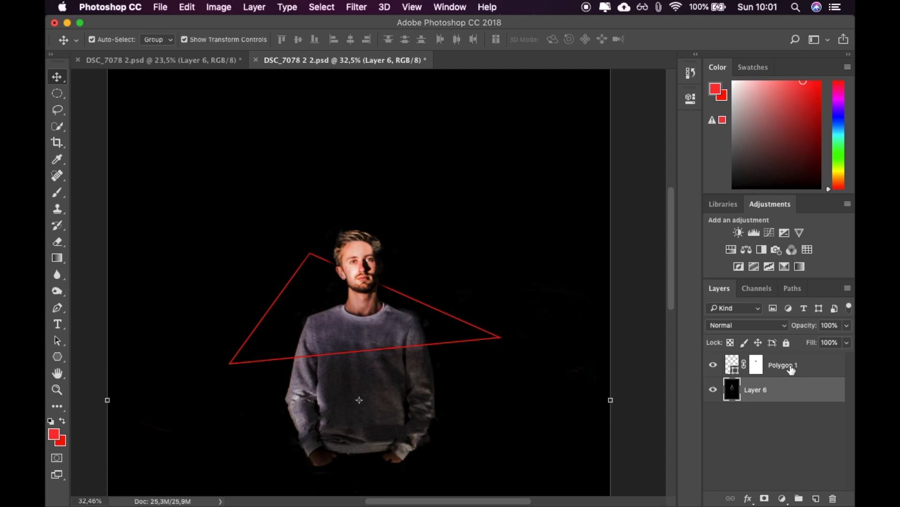
# Narrow the Polygon 1 triangle to 91.87% of its width by bringing its left side closer to the man.
pyautogui.click(730, 364)
pyautogui.moveTo(229, 308); pyautogui.dragTo(250, 308)
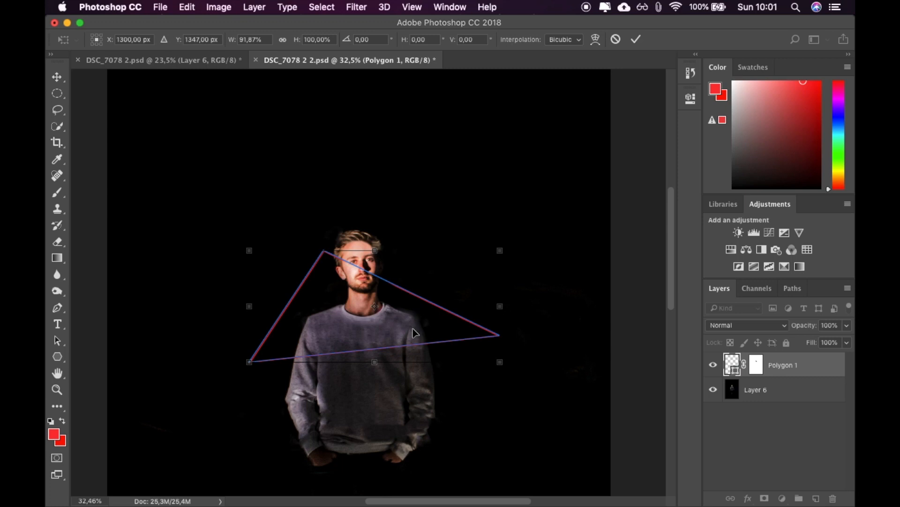
pyautogui.click(62, 80)
pyautogui.click(557, 189)
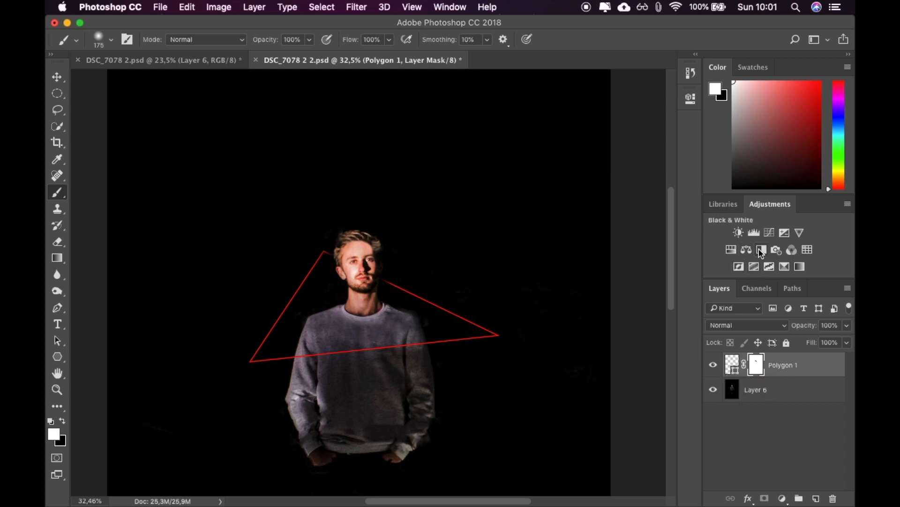
# Add a Hue/Saturation adjustment clipped to the Polygon 1 layer and set its hue to +180.
pyautogui.click(735, 252)
pyautogui.moveTo(581, 181); pyautogui.dragTo(549, 187)
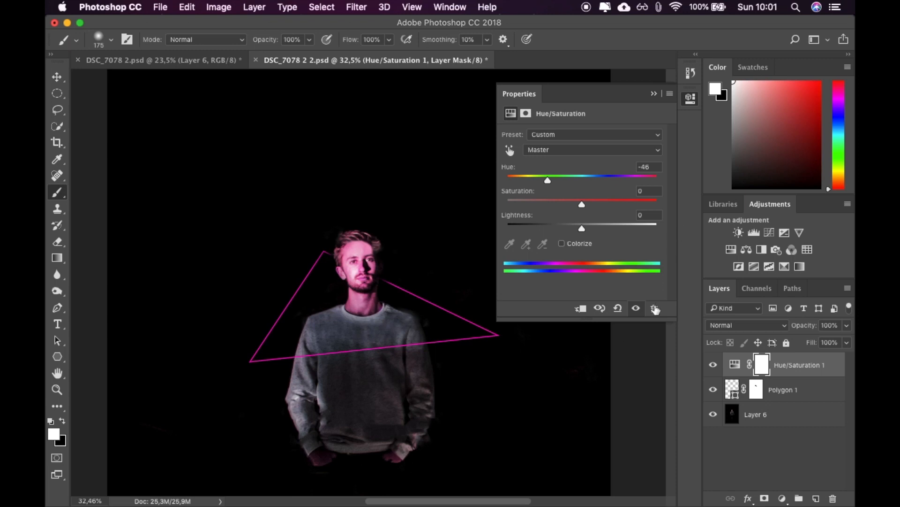
pyautogui.click(581, 310)
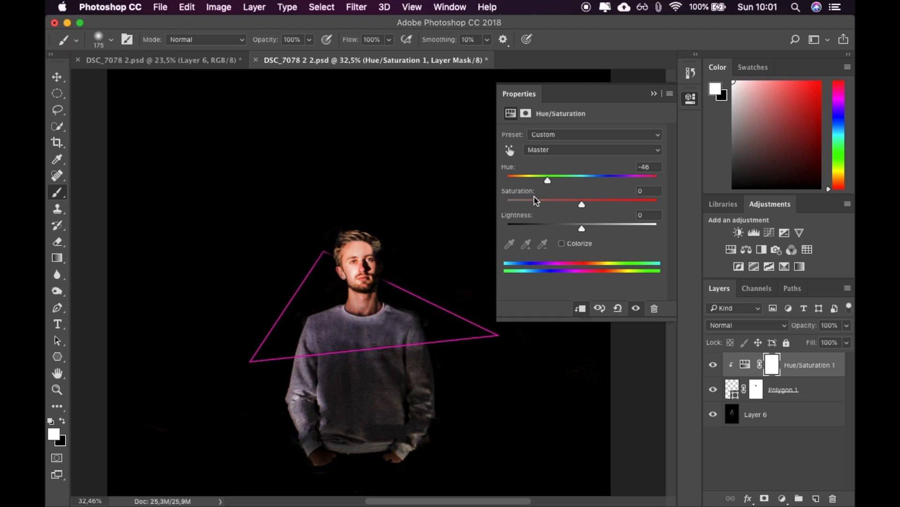
pyautogui.moveTo(548, 188); pyautogui.dragTo(565, 180)
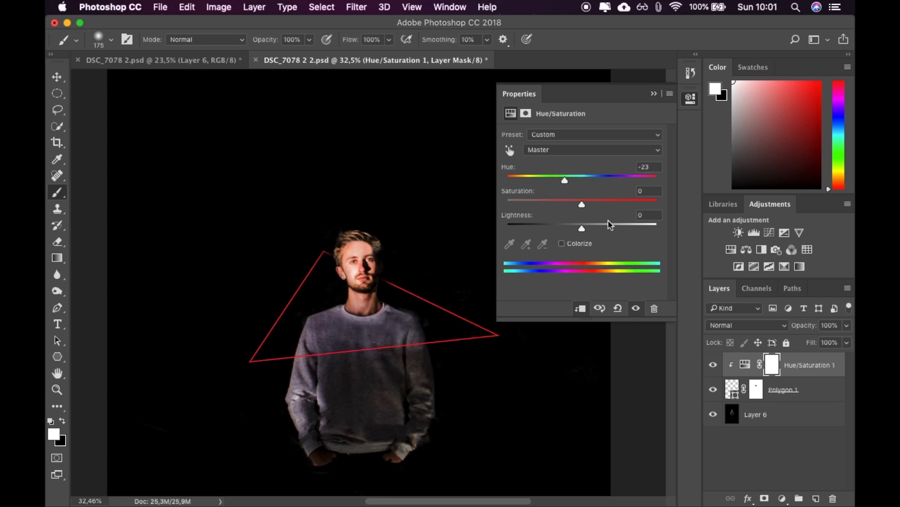
pyautogui.moveTo(566, 187); pyautogui.dragTo(666, 188)
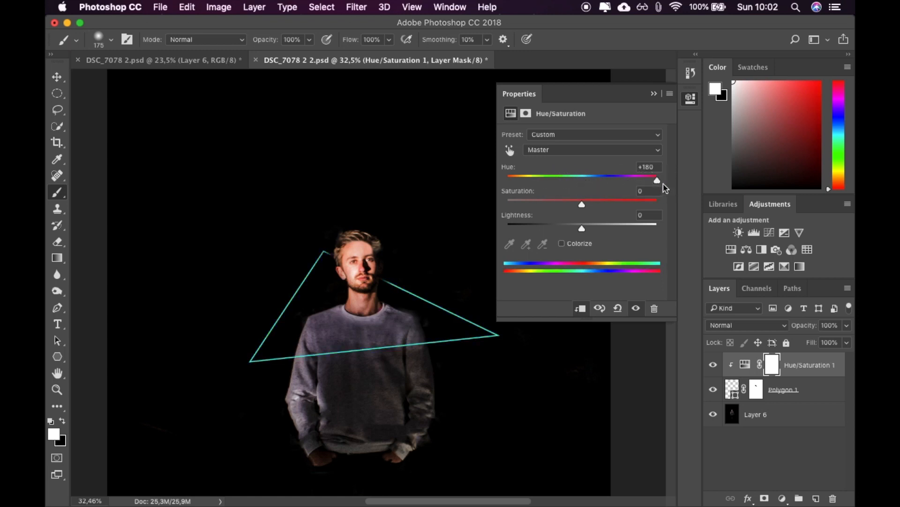
pyautogui.click(693, 104)
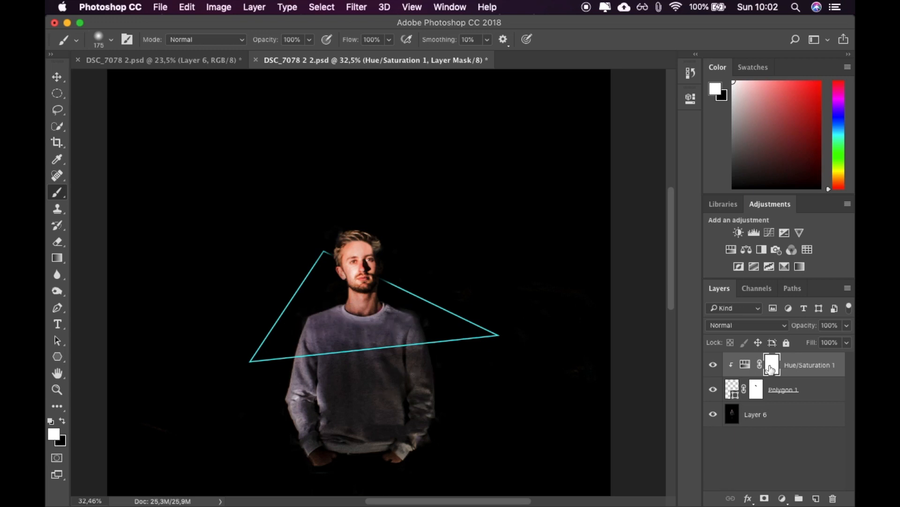
# Duplicate the Polygon 1 layer as Polygon 1 copy and place it above the Hue/Saturation 1 layer.
pyautogui.click(782, 385)
pyautogui.rightClick(812, 385)
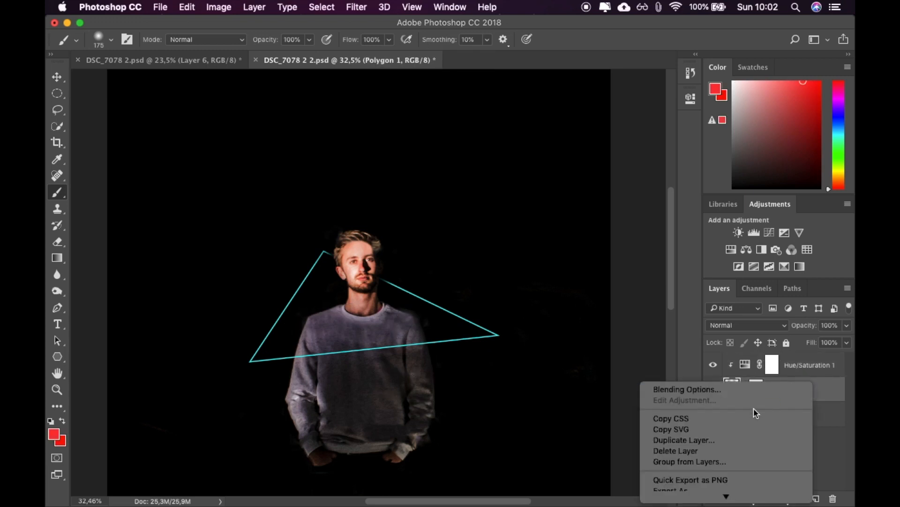
pyautogui.click(705, 441)
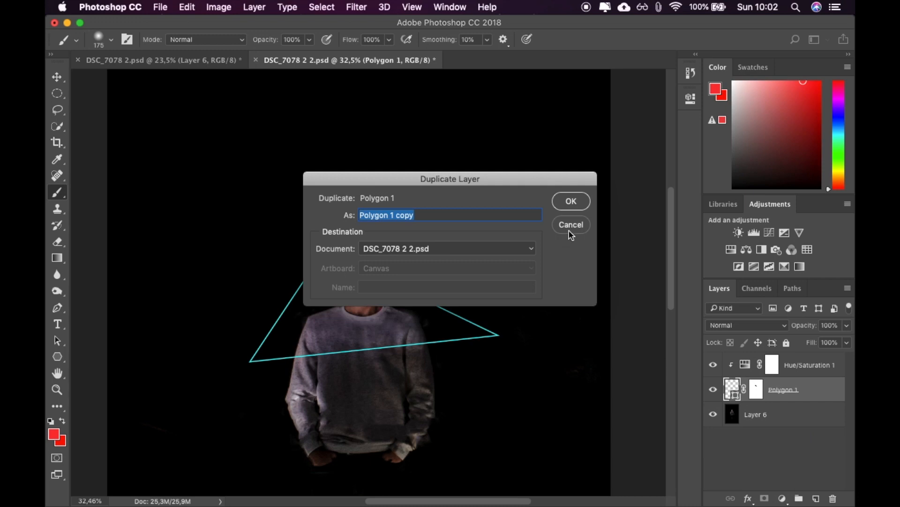
pyautogui.click(571, 201)
pyautogui.moveTo(789, 389); pyautogui.dragTo(786, 359)
# Clip the Hue/Saturation 1 adjustment to Polygon 1 again and compare the image with Polygon 1 copy hidden and shown.
pyautogui.click(736, 396)
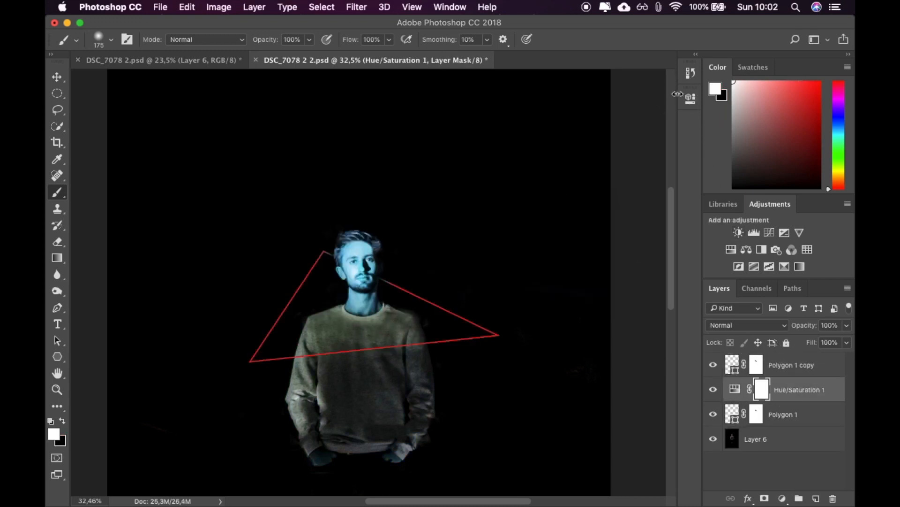
pyautogui.click(690, 98)
pyautogui.click(581, 308)
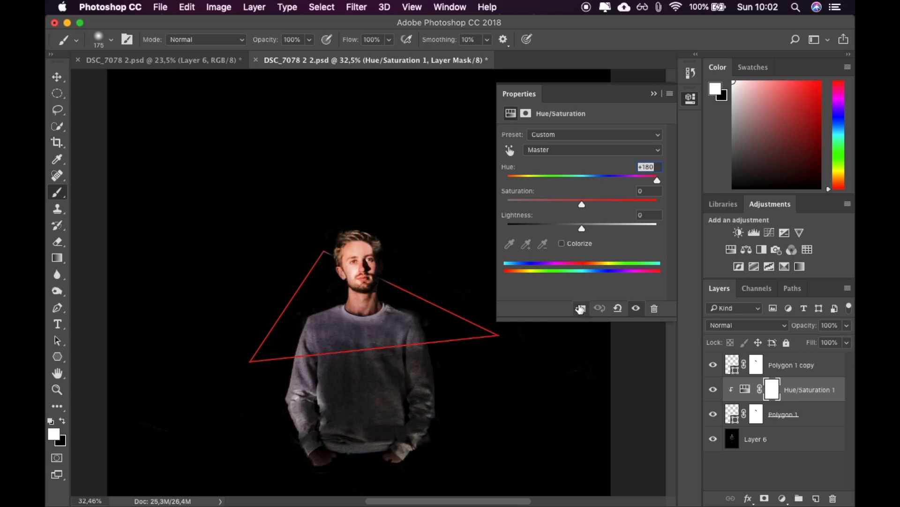
pyautogui.click(690, 98)
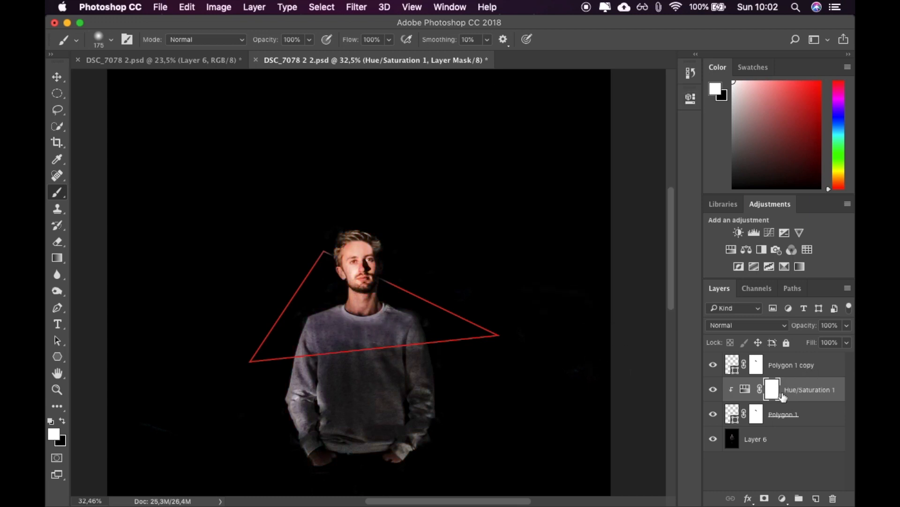
pyautogui.click(713, 365)
pyautogui.click(713, 365)
pyautogui.click(714, 365)
pyautogui.click(713, 365)
# Duplicate Hue/Saturation 1 as Hue/Saturation 1 copy, place it on top of the layer stack and clip it to Polygon 1 copy.
pyautogui.rightClick(797, 388)
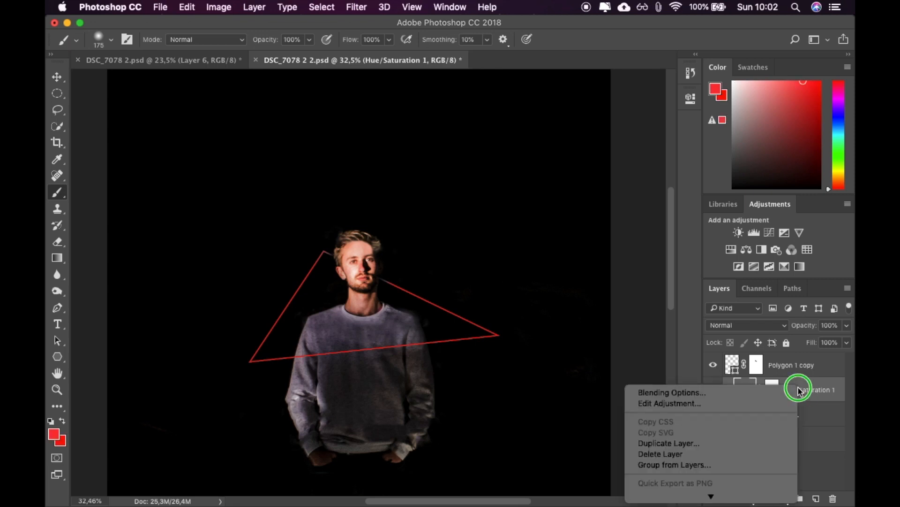
pyautogui.click(764, 443)
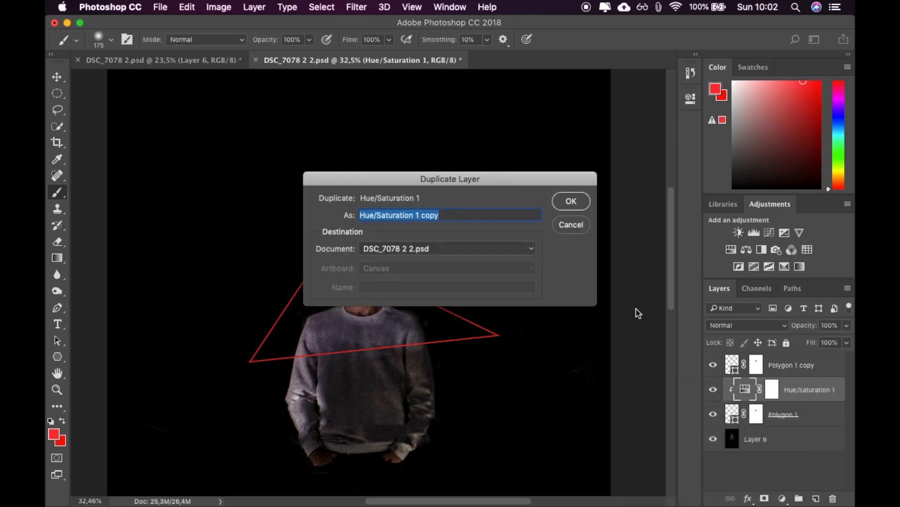
pyautogui.click(572, 201)
pyautogui.moveTo(816, 391); pyautogui.dragTo(813, 361)
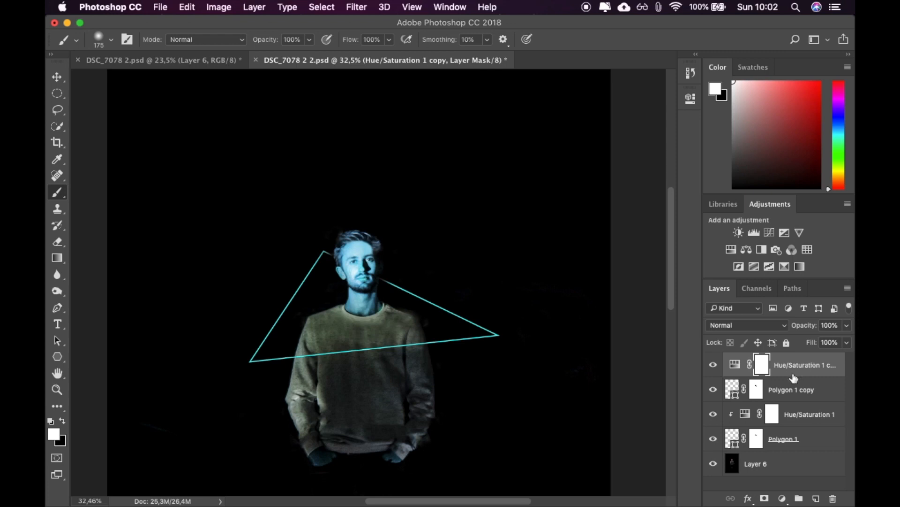
pyautogui.click(691, 98)
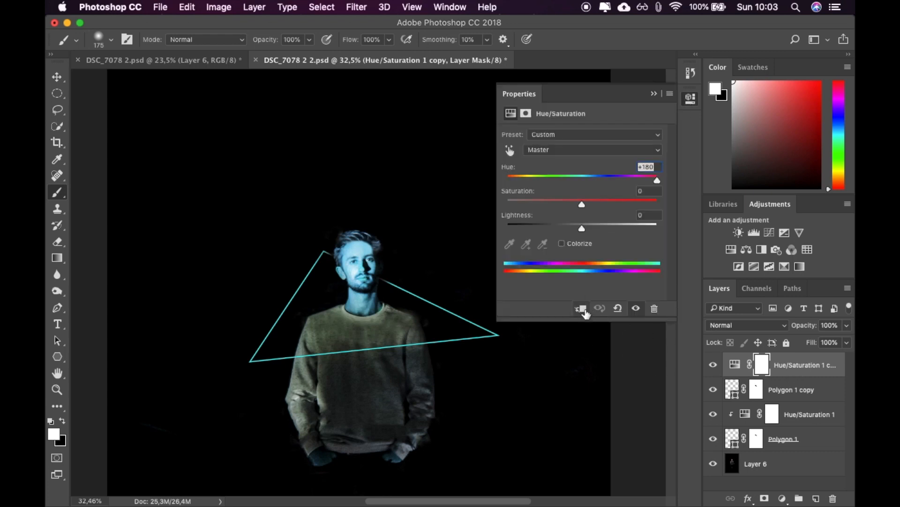
pyautogui.click(583, 310)
pyautogui.click(690, 99)
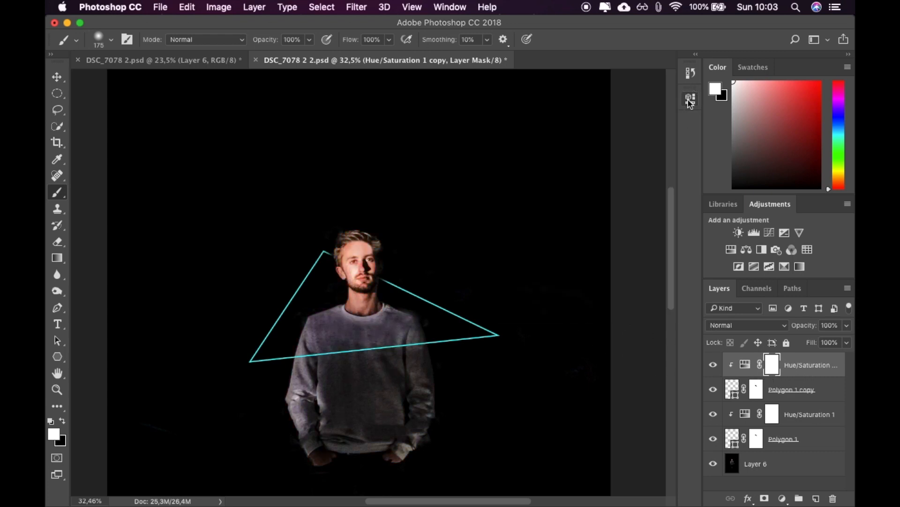
pyautogui.click(56, 77)
pyautogui.moveTo(489, 317); pyautogui.dragTo(493, 298)
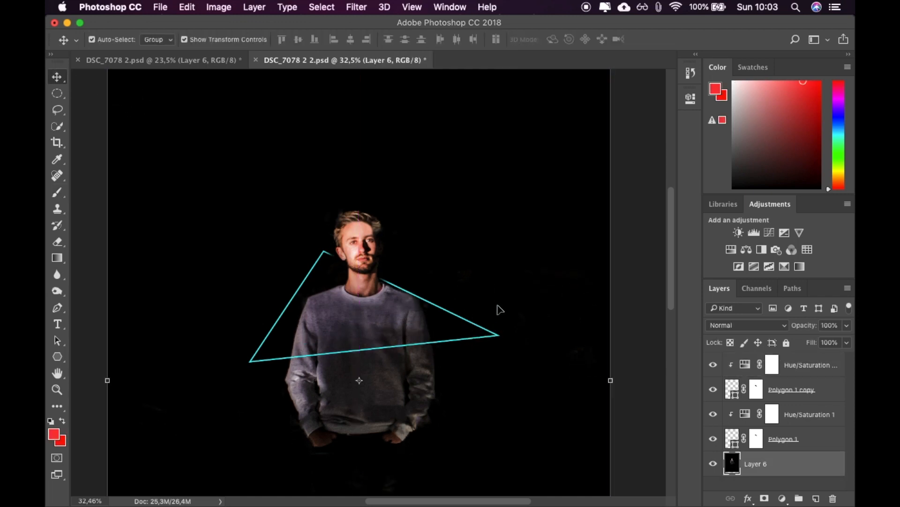
pyautogui.press('super+z')
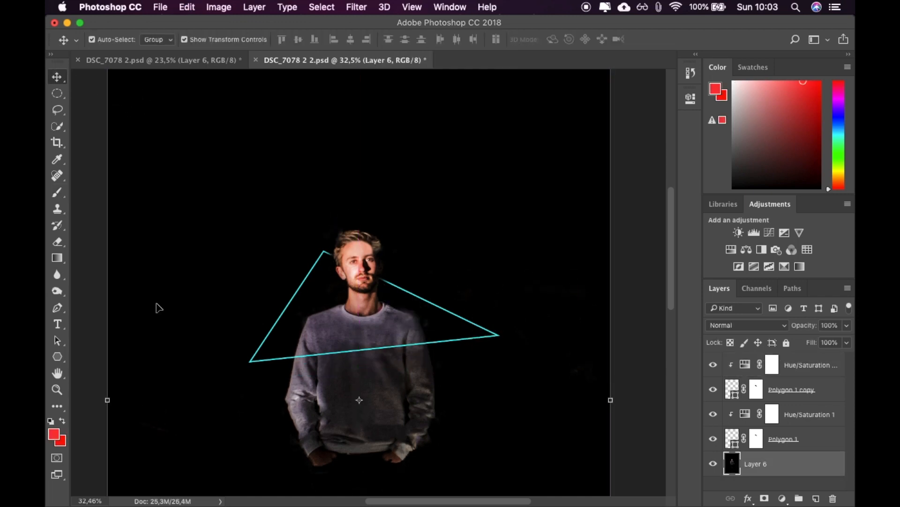
# Paint black over the man's face on the layer masks of Polygon 1 copy and Polygon 1 to hide the triangle's line there.
pyautogui.click(756, 389)
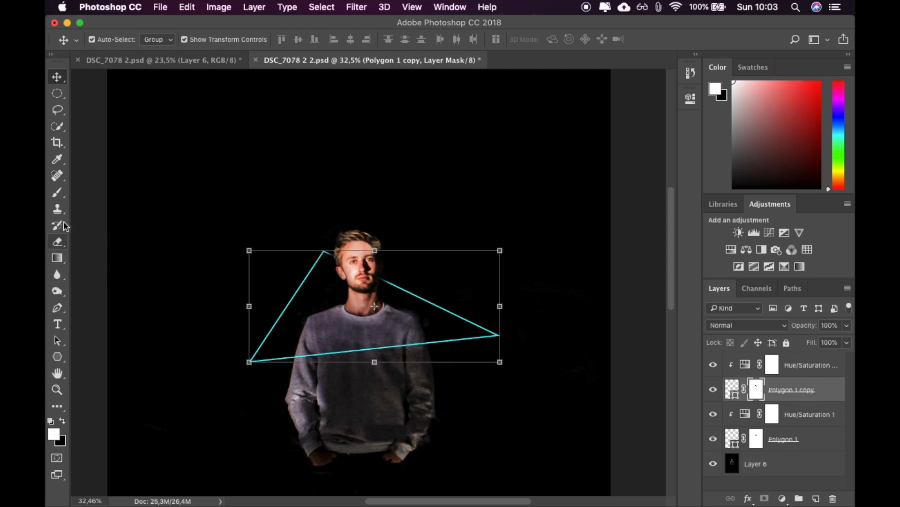
pyautogui.click(56, 192)
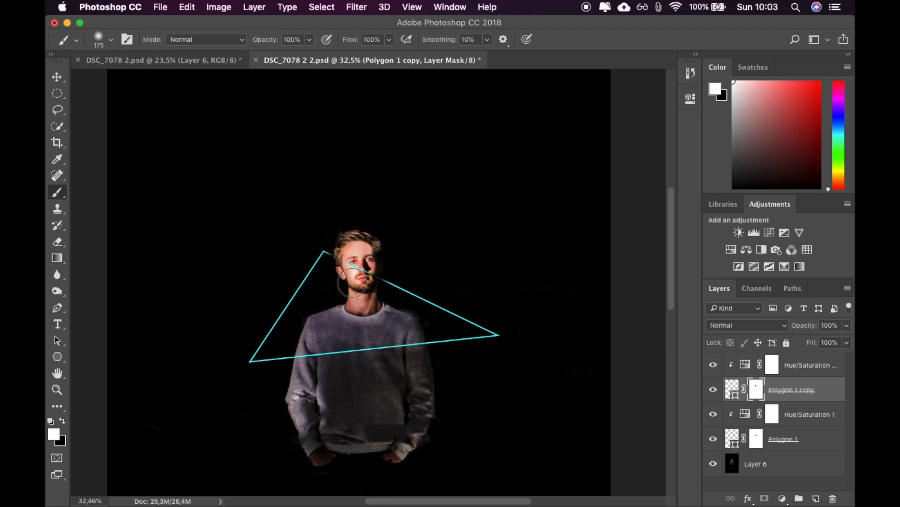
pyautogui.click(62, 420)
pyautogui.moveTo(360, 274)
pyautogui.mouseDown()
pyautogui.moveTo(358, 261)
pyautogui.moveTo(374, 272)
pyautogui.moveTo(362, 283)
pyautogui.mouseUp()
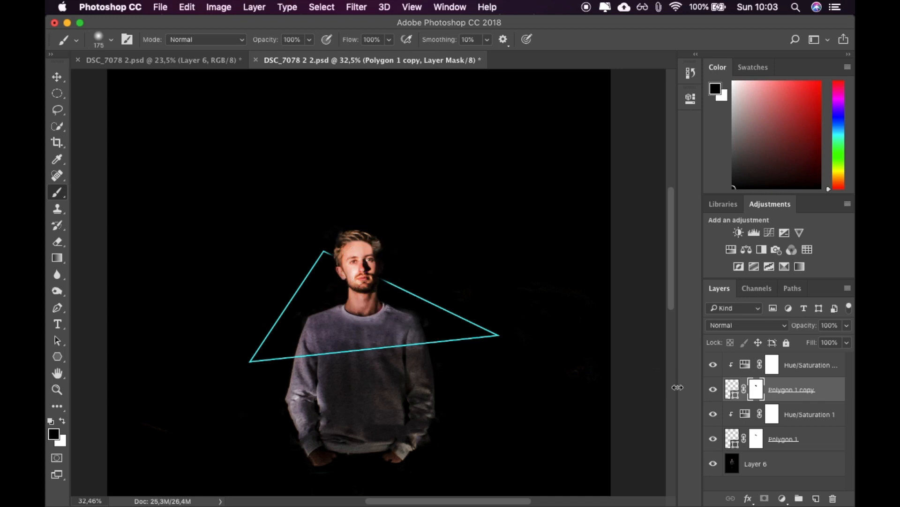
pyautogui.click(755, 440)
pyautogui.moveTo(373, 268); pyautogui.dragTo(360, 261)
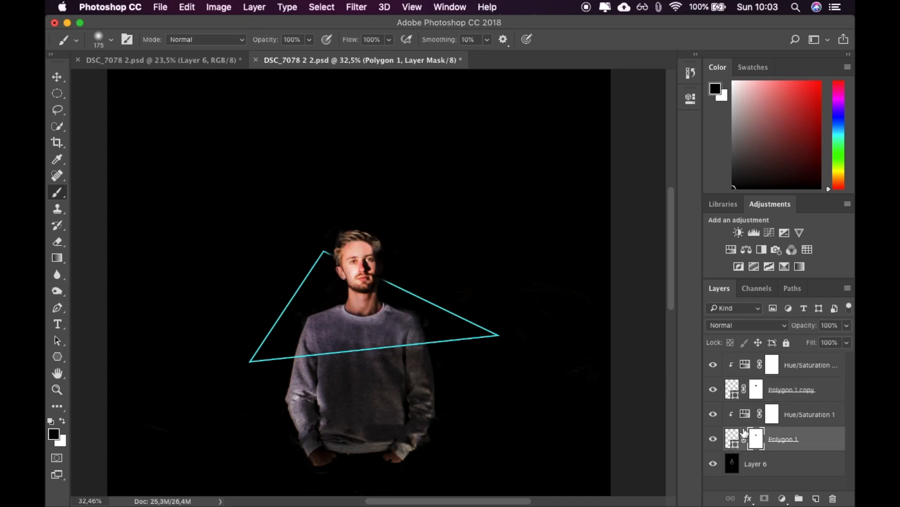
# Rename Layer 6 as label and make the Polygon 1 copy shape active with the Move tool.
pyautogui.click(734, 390)
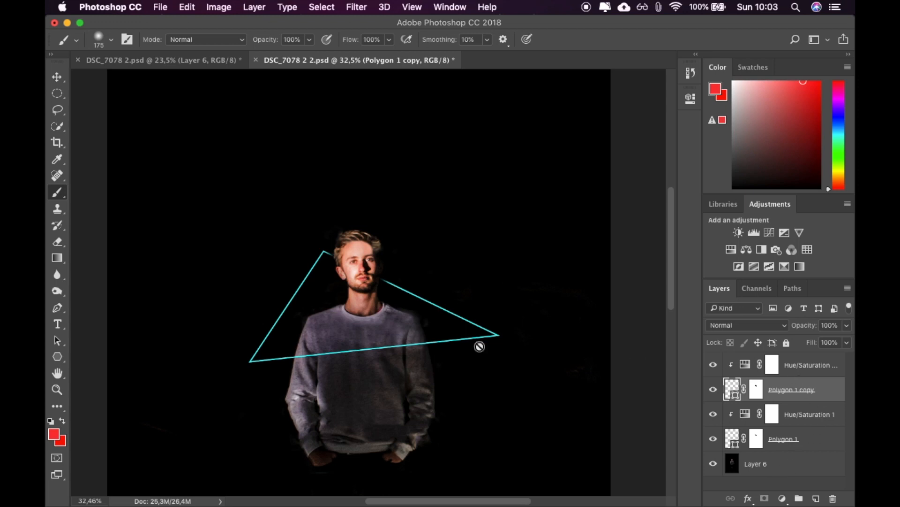
pyautogui.doubleClick(755, 464)
pyautogui.write('labl')
pyautogui.press('Return')
pyautogui.click(832, 387)
pyautogui.click(57, 77)
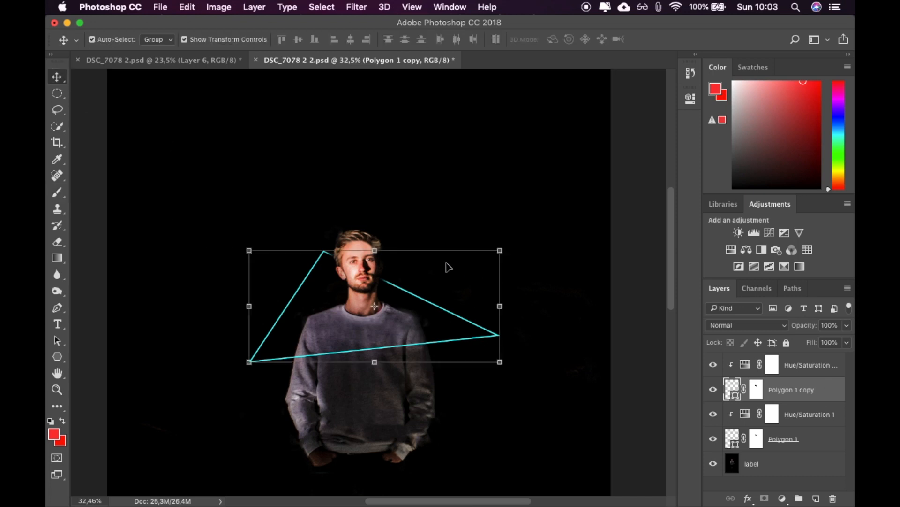
# Shrink the Polygon 1 copy triangle inside the original to about 81% width and 57% height, and apply the transformation.
pyautogui.moveTo(384, 256); pyautogui.dragTo(374, 294)
pyautogui.moveTo(374, 363); pyautogui.dragTo(380, 351)
pyautogui.moveTo(247, 323); pyautogui.dragTo(275, 321)
pyautogui.moveTo(501, 320); pyautogui.dragTo(478, 320)
pyautogui.click(846, 325)
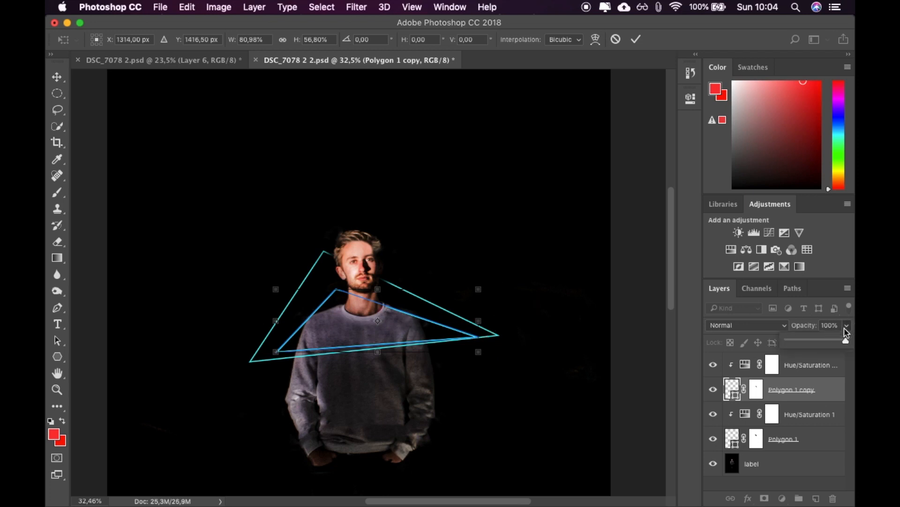
pyautogui.click(691, 331)
pyautogui.press('v')
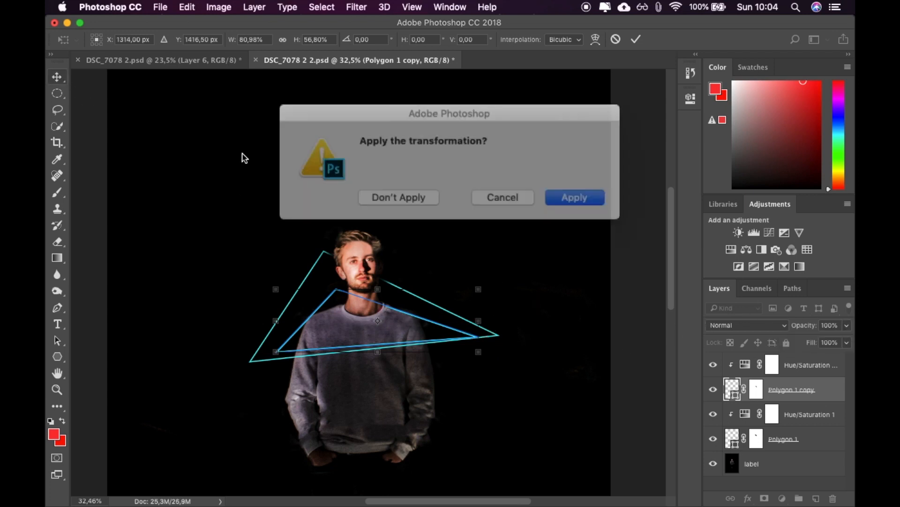
pyautogui.click(553, 191)
pyautogui.click(570, 258)
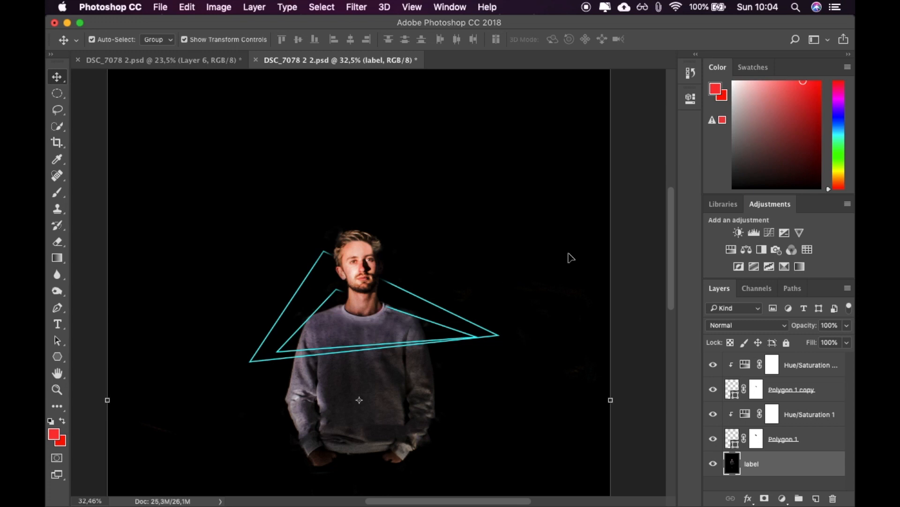
# Set the blend mode of the Polygon 1 copy layer to Soft Light and deselect the shape.
pyautogui.click(736, 390)
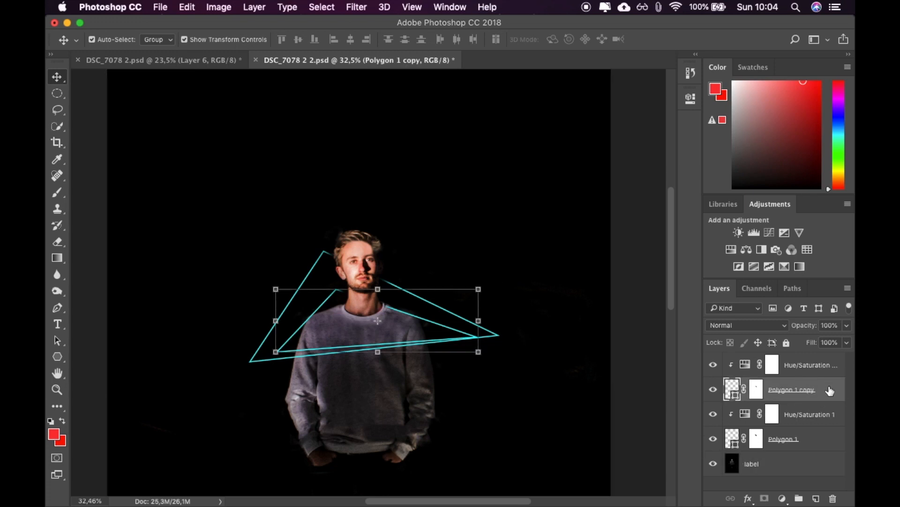
pyautogui.click(775, 329)
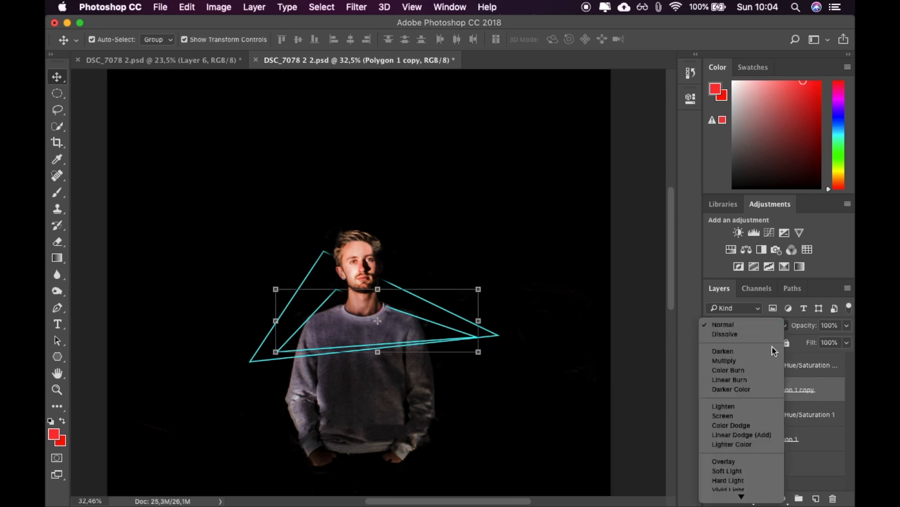
pyautogui.click(773, 418)
pyautogui.click(773, 326)
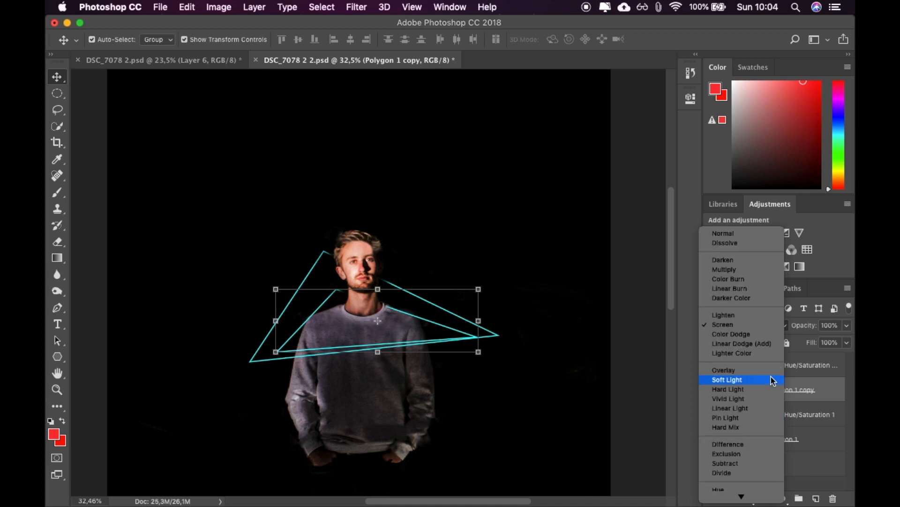
pyautogui.click(773, 380)
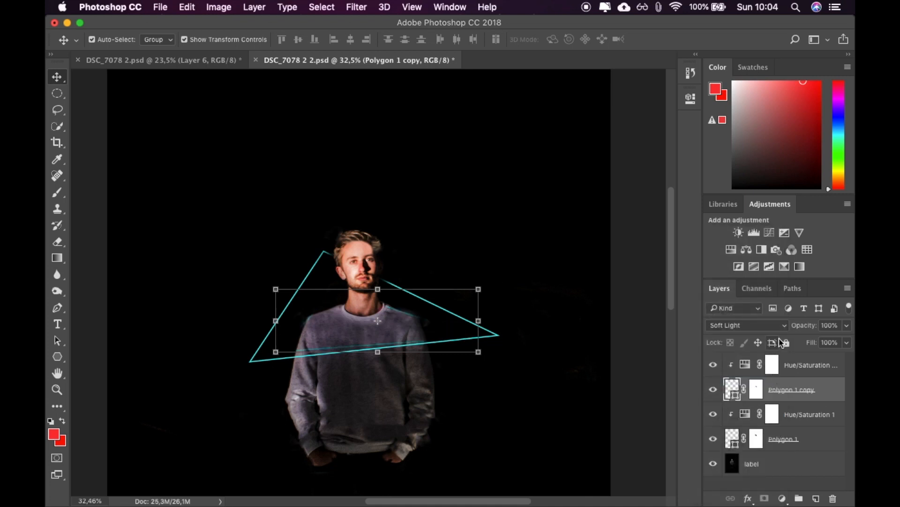
pyautogui.click(778, 325)
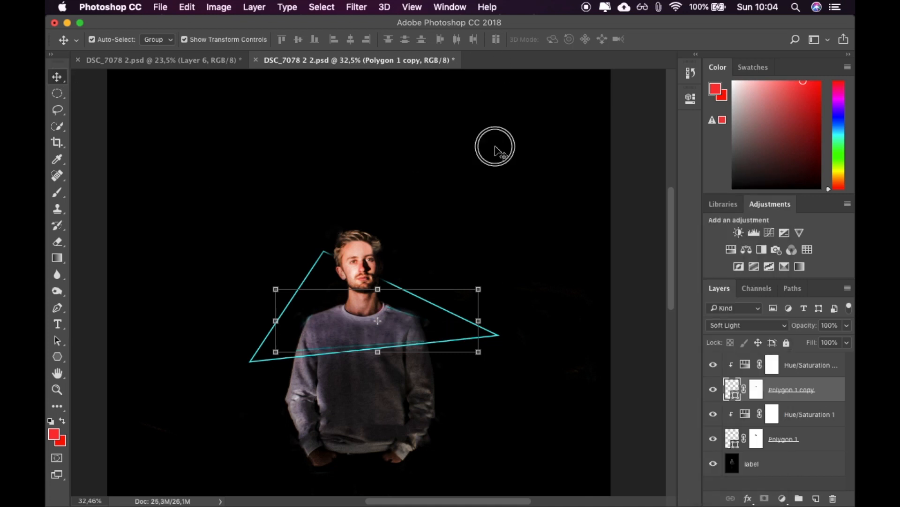
pyautogui.click(473, 152)
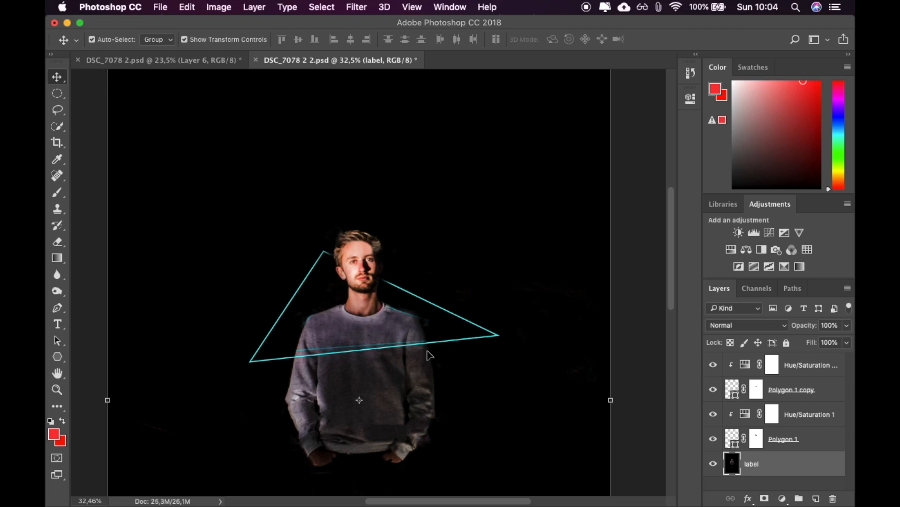
# Try a red stroke over the man's shoulder on the label layer with the Brush tool and undo it.
pyautogui.click(57, 192)
pyautogui.moveTo(397, 312); pyautogui.dragTo(412, 308)
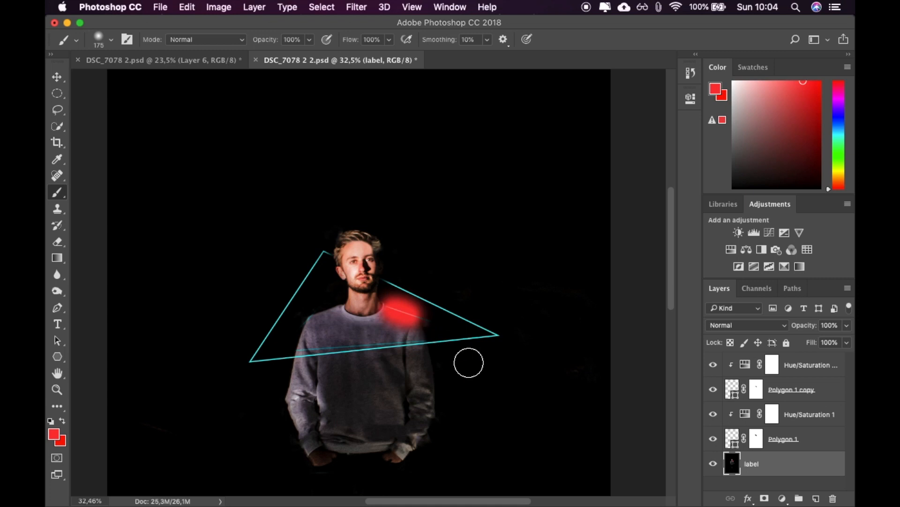
pyautogui.press('super+z')
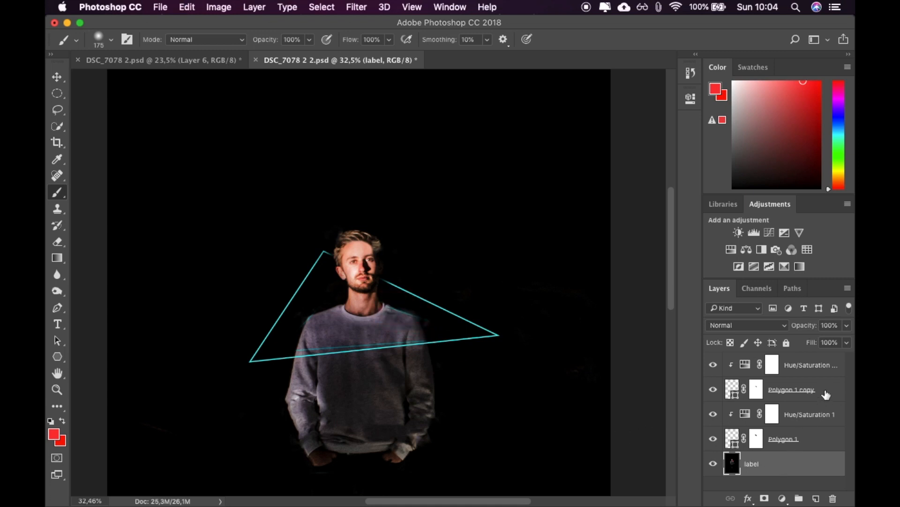
# Try to paint directly on the Polygon 1 copy shape, accepting its rasterization.
pyautogui.click(825, 394)
pyautogui.click(409, 312)
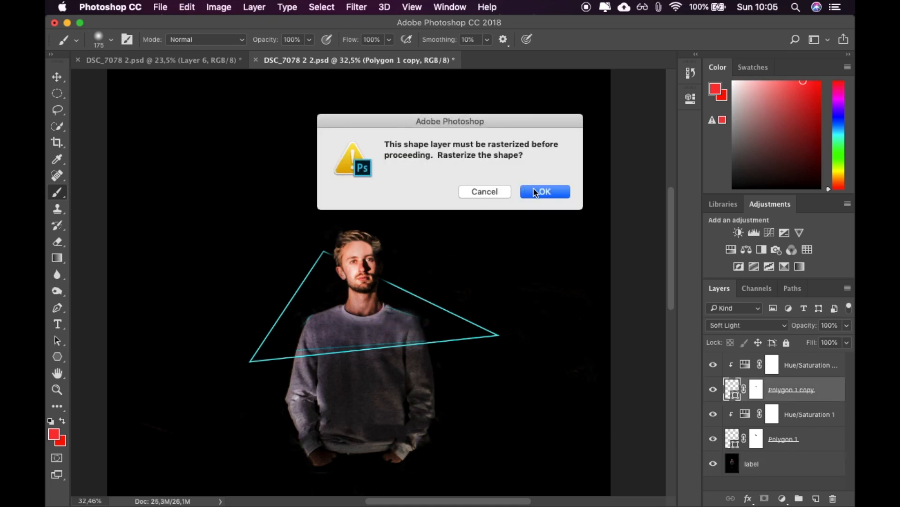
pyautogui.click(536, 192)
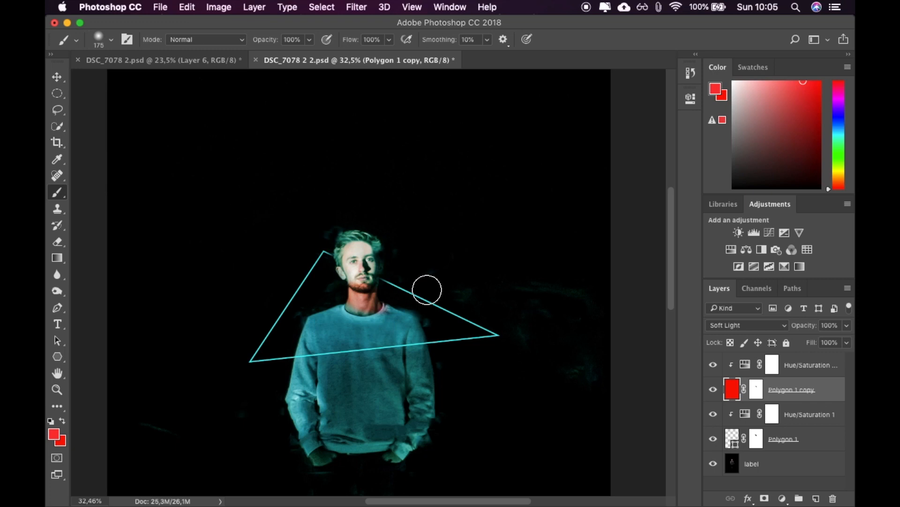
# Undo the failed rasterization and rasterize the Polygon 1 copy layer with the Rasterize Layer command.
pyautogui.rightClick(732, 388)
pyautogui.click(823, 388)
pyautogui.rightClick(824, 388)
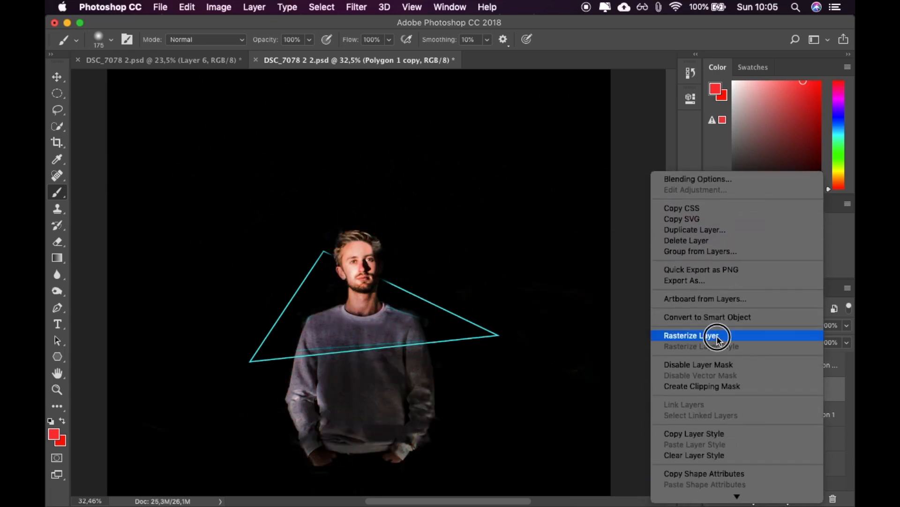
pyautogui.click(715, 335)
# Try painting the man's sweater and face on Polygon 1 copy with the 175 px brush, and undo the strokes.
pyautogui.moveTo(406, 313)
pyautogui.mouseDown()
pyautogui.moveTo(402, 297)
pyautogui.moveTo(413, 314)
pyautogui.mouseUp()
pyautogui.moveTo(333, 312)
pyautogui.mouseDown()
pyautogui.moveTo(294, 329)
pyautogui.moveTo(312, 351)
pyautogui.moveTo(342, 344)
pyautogui.moveTo(406, 356)
pyautogui.moveTo(392, 344)
pyautogui.moveTo(423, 323)
pyautogui.moveTo(404, 298)
pyautogui.moveTo(348, 348)
pyautogui.moveTo(378, 331)
pyautogui.mouseUp()
pyautogui.click(360, 274)
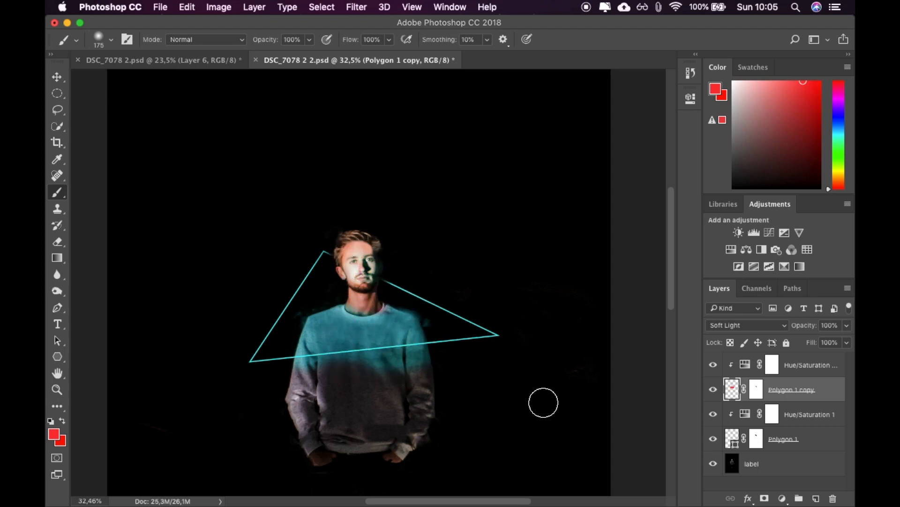
pyautogui.press('alt+super+z')
pyautogui.press('alt+super+z')
# Paint a cyan glow on Polygon 1 copy with a 70 px brush along the shoulders and chest line, and trim it on the layer mask.
pyautogui.press('[')
pyautogui.moveTo(417, 316); pyautogui.dragTo(388, 306)
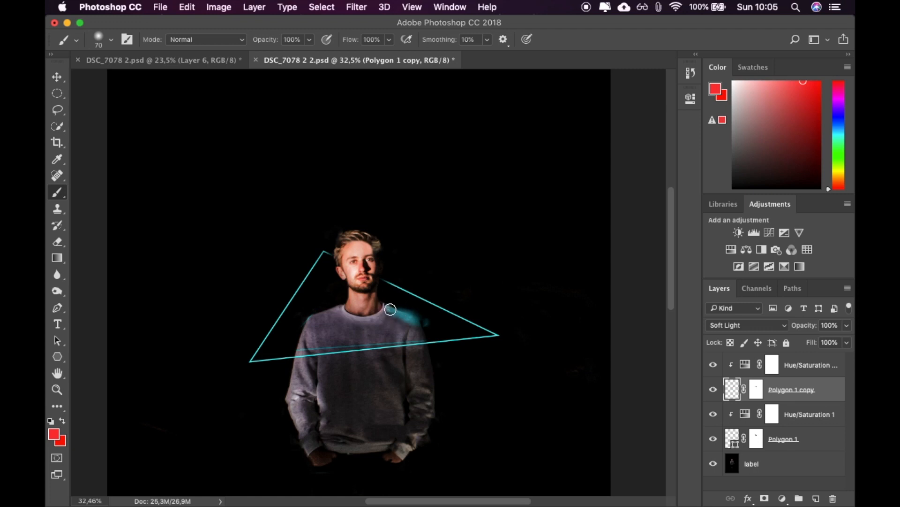
pyautogui.moveTo(424, 340); pyautogui.dragTo(416, 343)
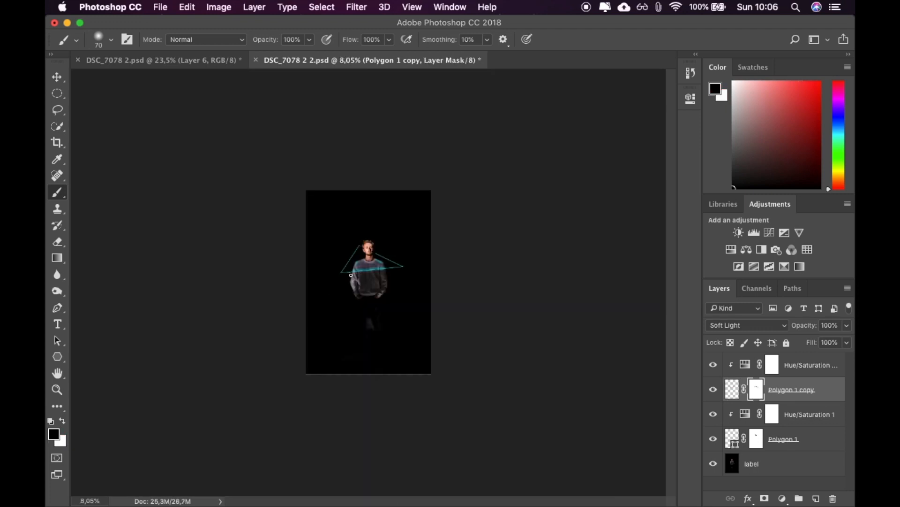
pyautogui.scroll(5, 294, 315)
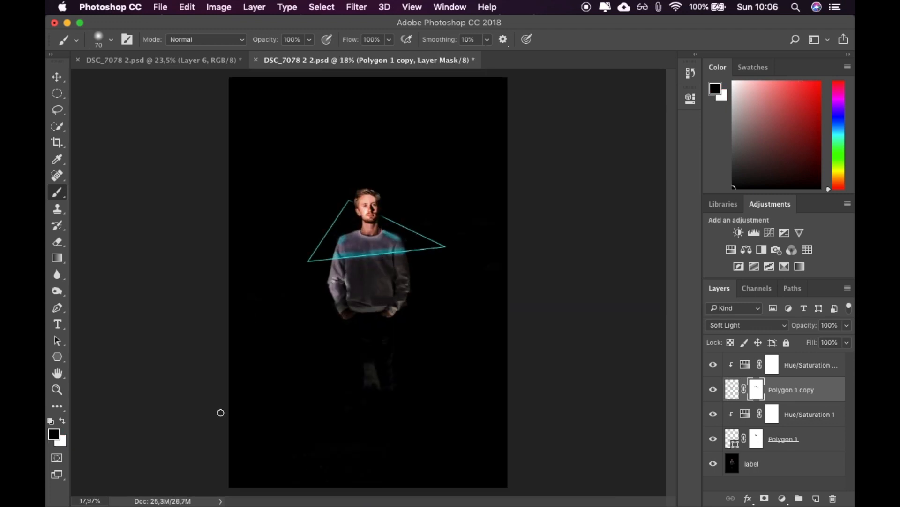
pyautogui.scroll(5, 352, 249)
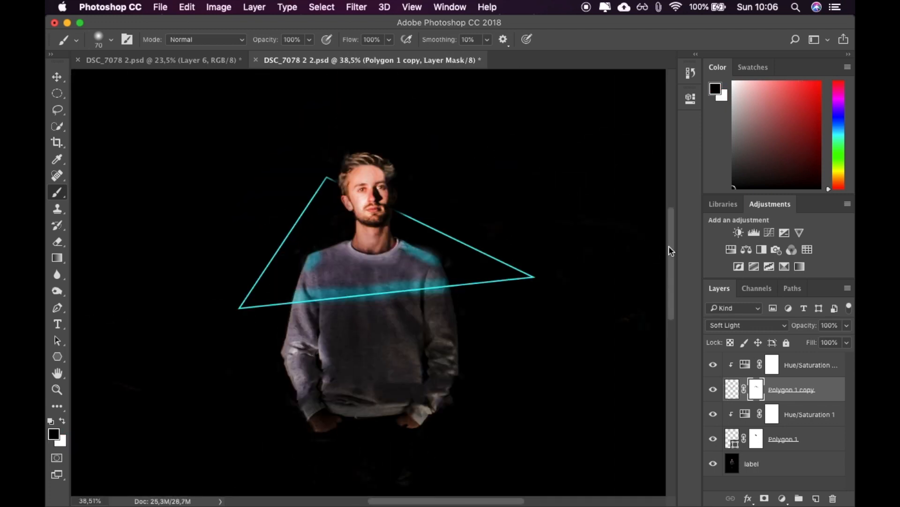
# Switch to the Move tool, make the label layer active and check the glow in the whole image.
pyautogui.click(57, 76)
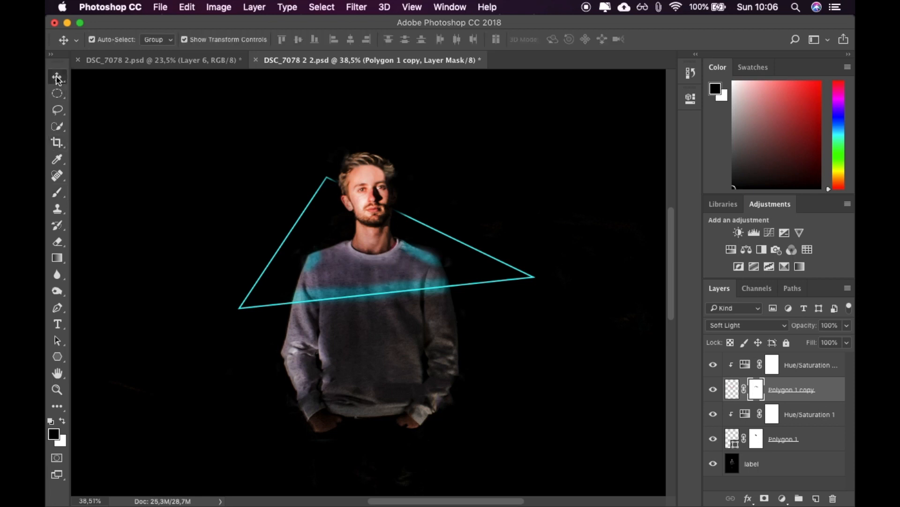
pyautogui.click(228, 256)
pyautogui.scroll(-15, 228, 255)
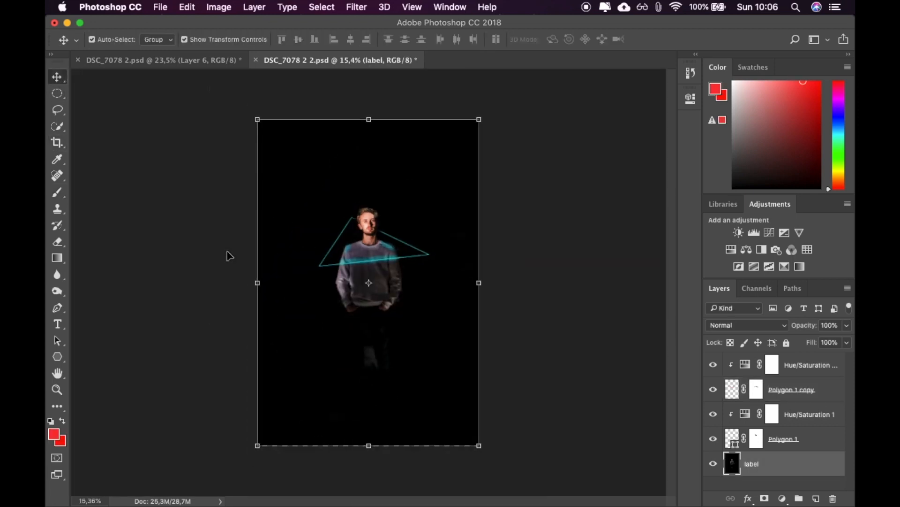
pyautogui.scroll(-10, 229, 256)
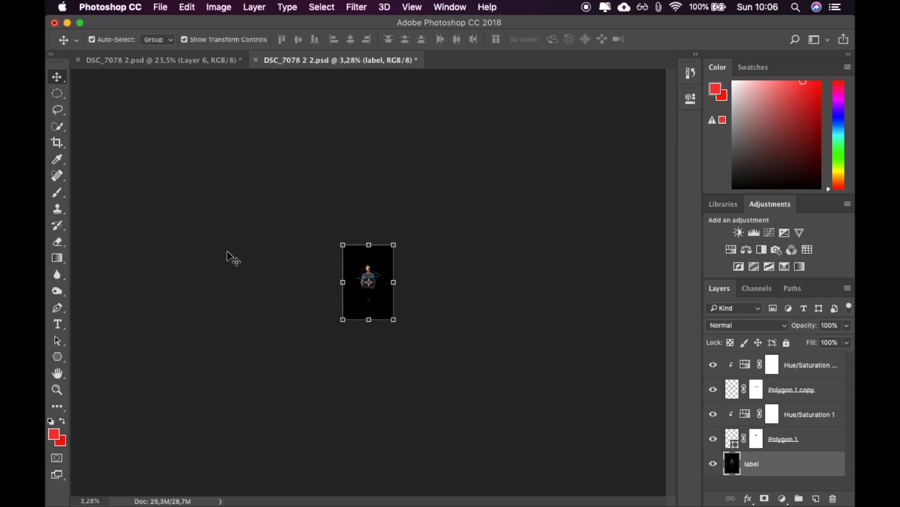
pyautogui.scroll(-3, 228, 256)
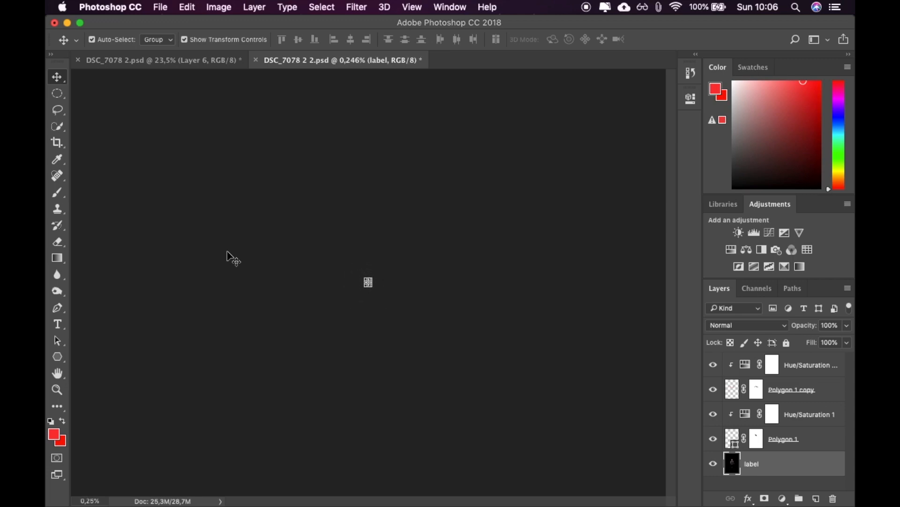